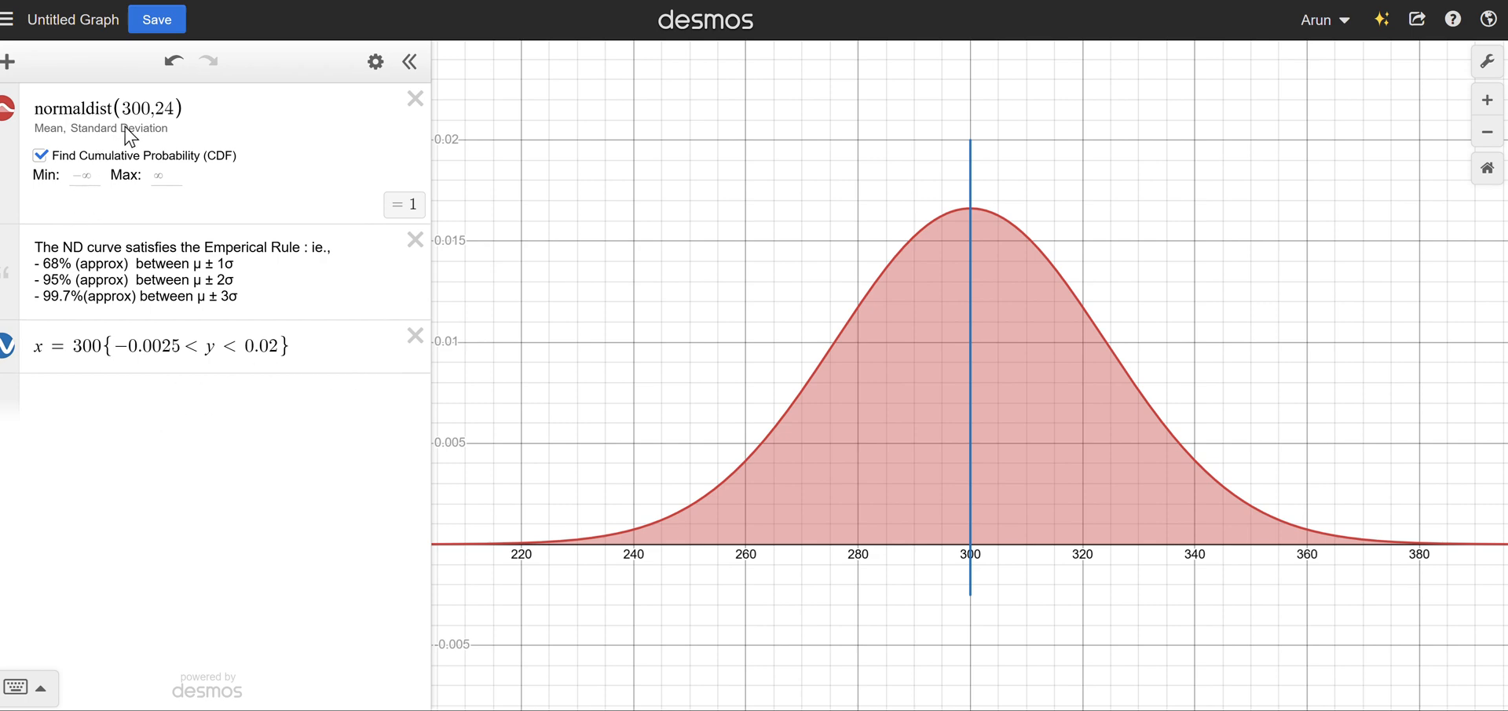
drag(124, 108, 176, 107)
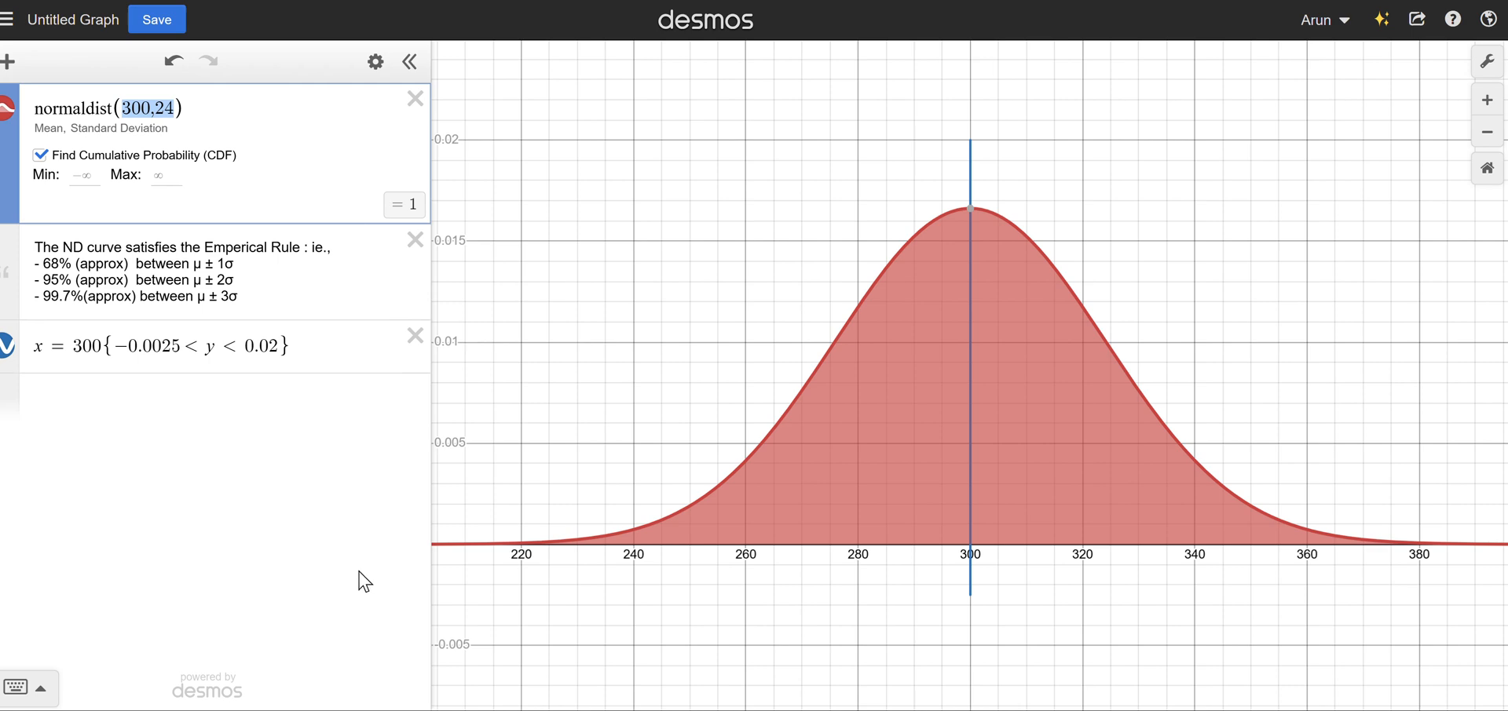
click(160, 104)
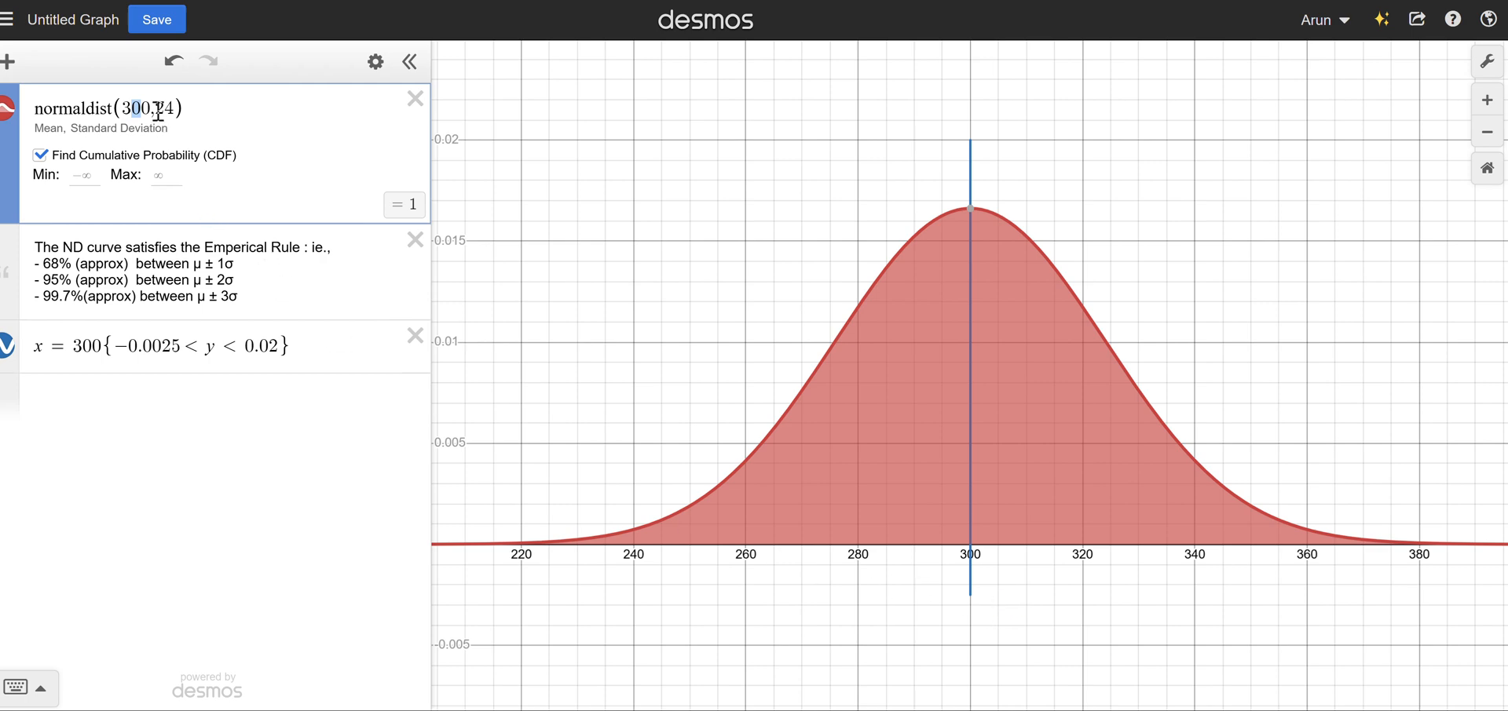
drag(157, 112, 172, 110)
Replace the normal distribution's mean and standard deviation with the variables μ and σ, and add sliders for both.
drag(641, 467, 1289, 460)
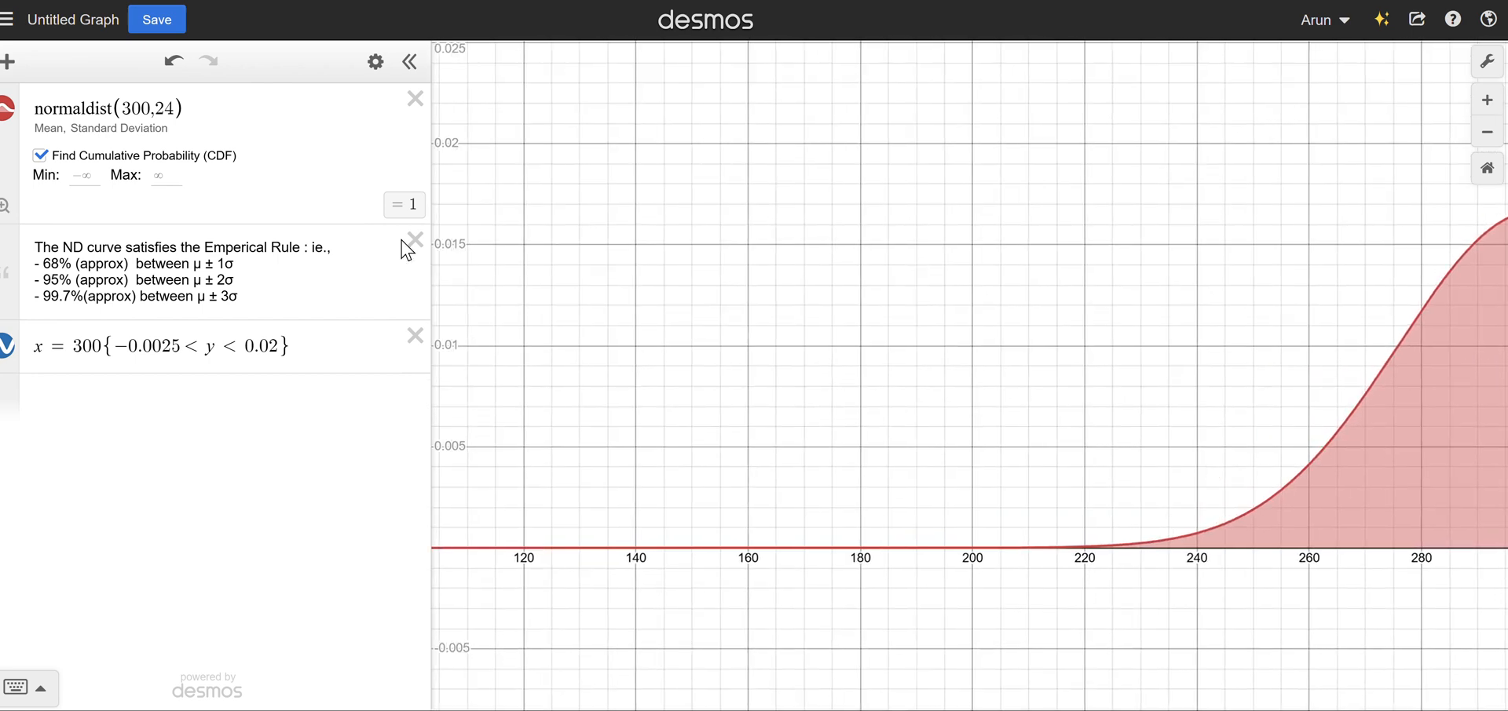
click(145, 118)
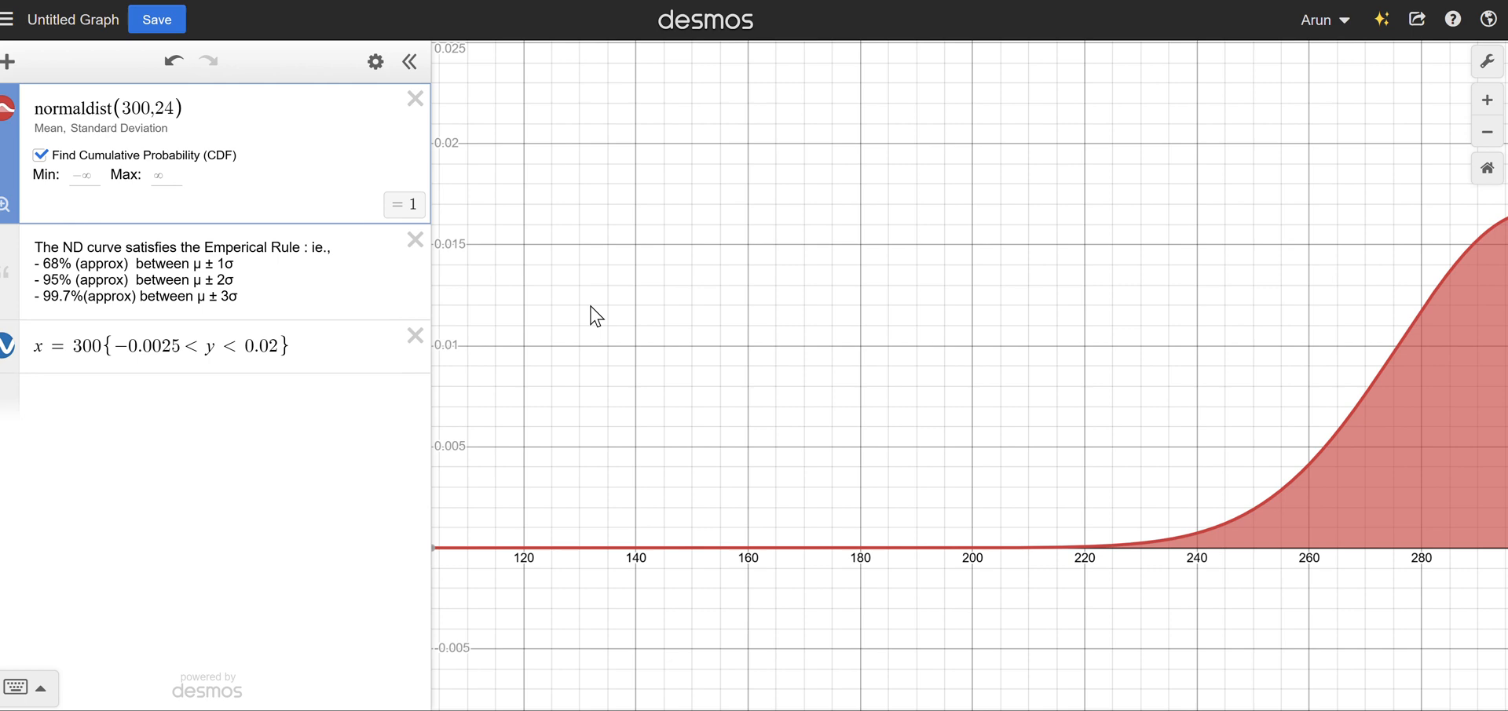
key(shift+Right)
key(shift+Right)
key(shift+Right)
key(shift+Right)
key(shift+Right)
key(shift+Right)
key(BackSpace)
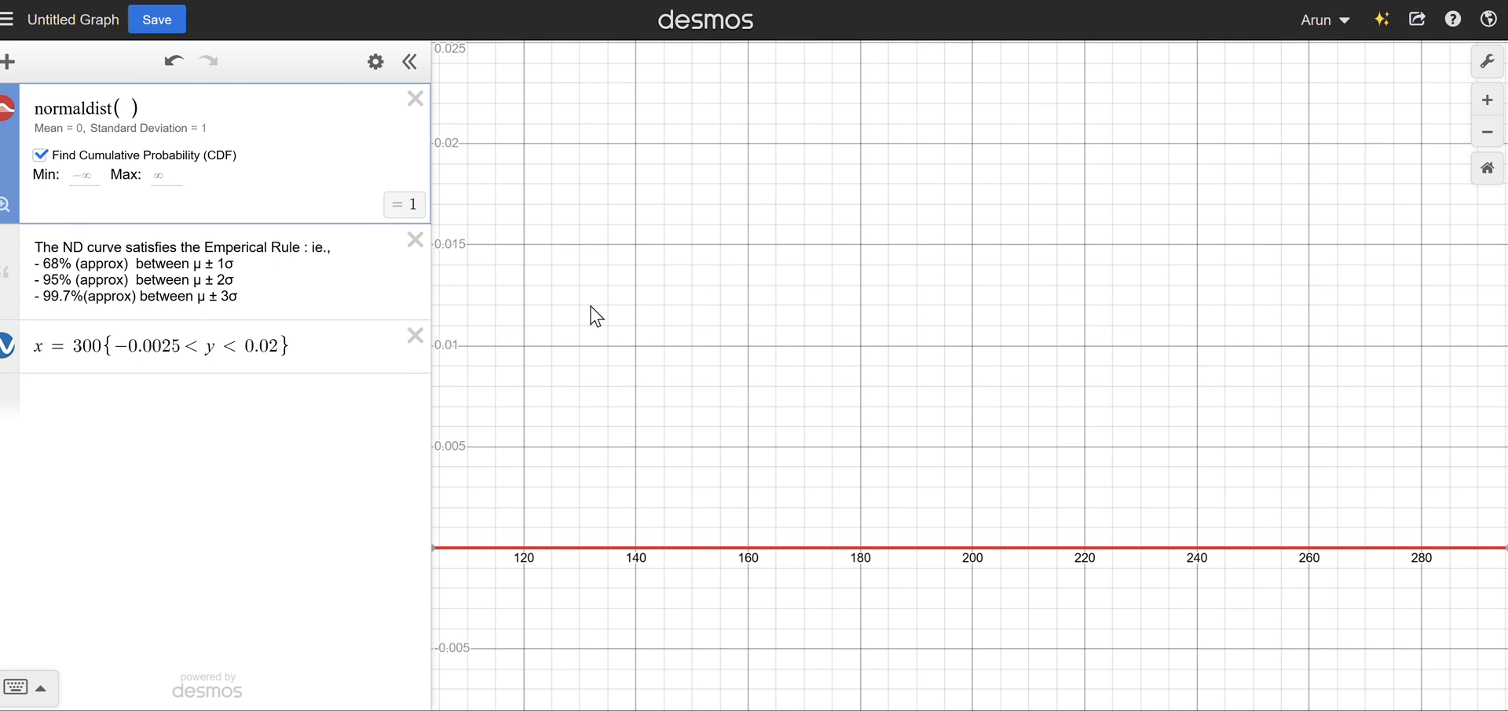
text(mu,sigma)
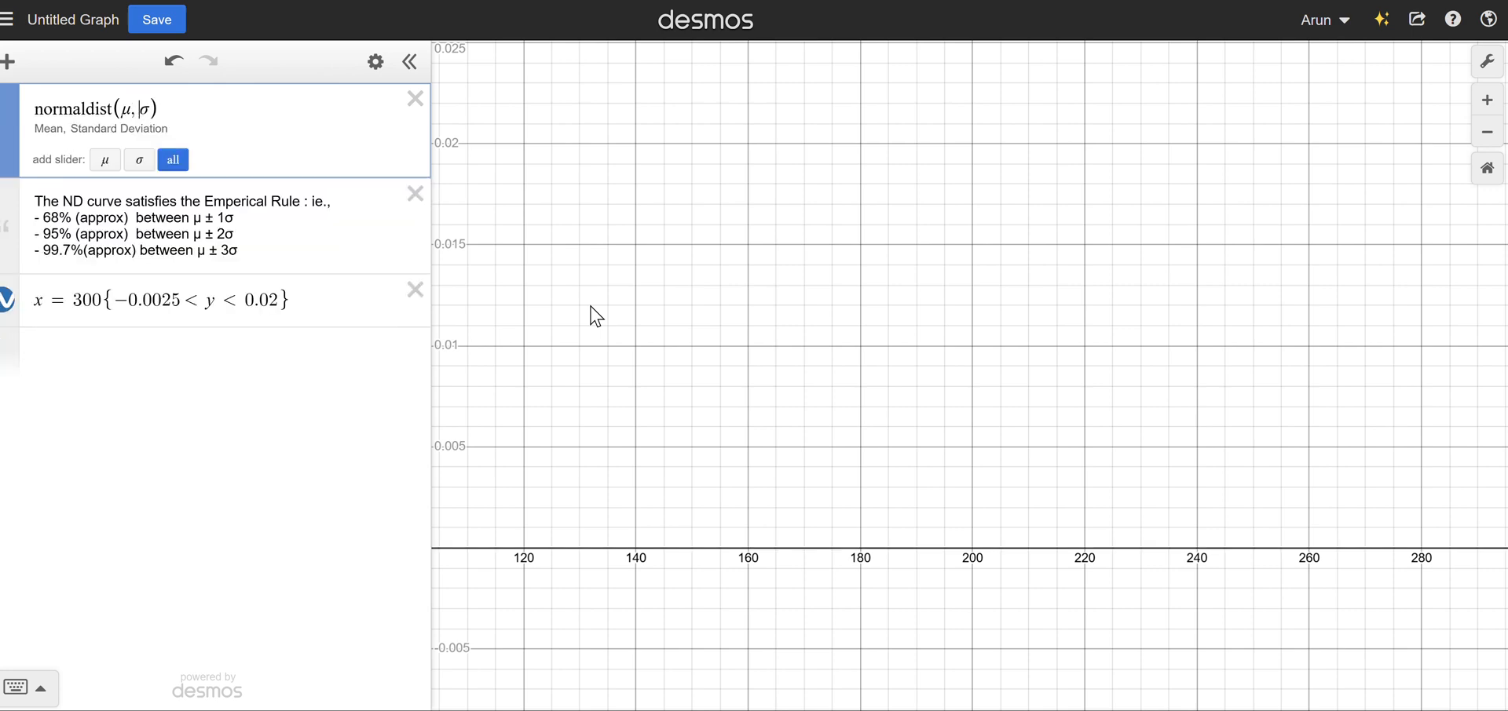
click(172, 160)
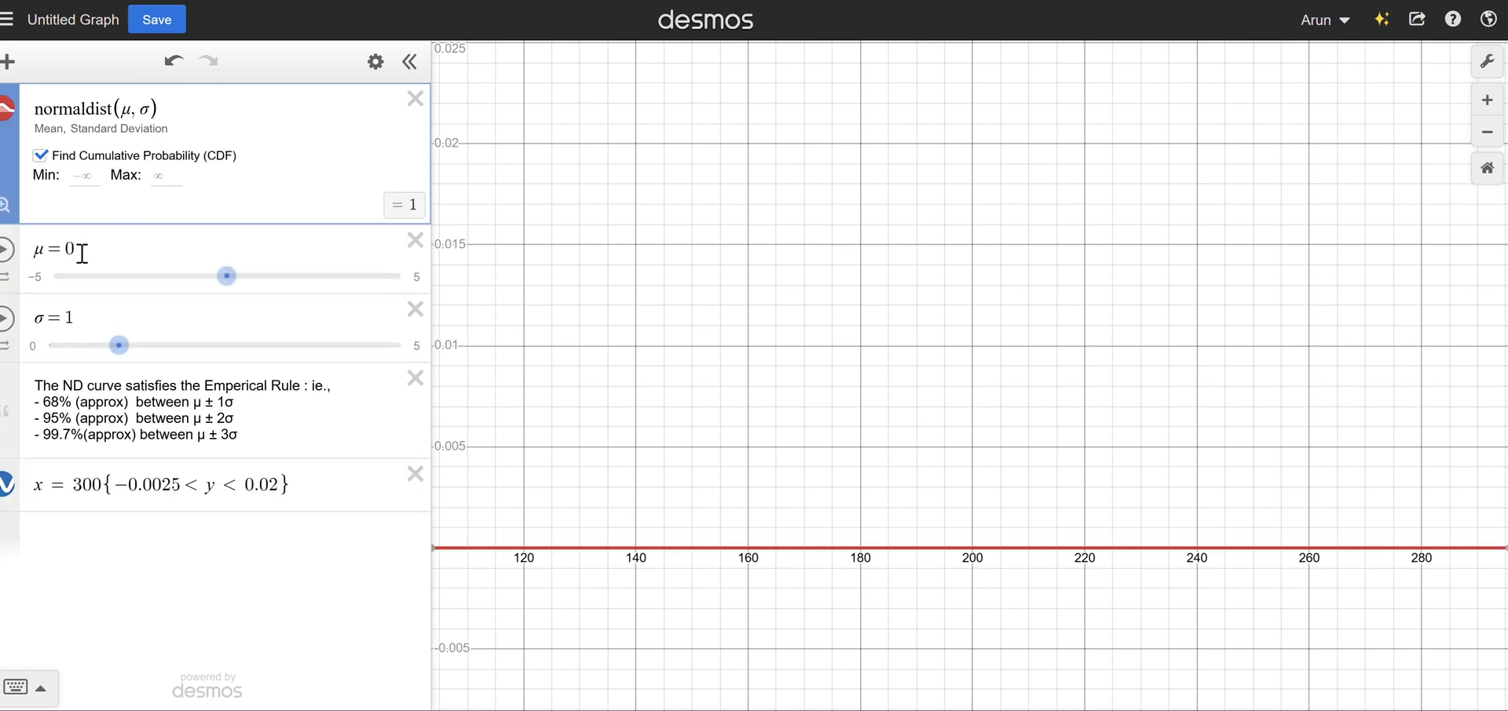
Set the μ slider's range from 100 to 200.
click(36, 281)
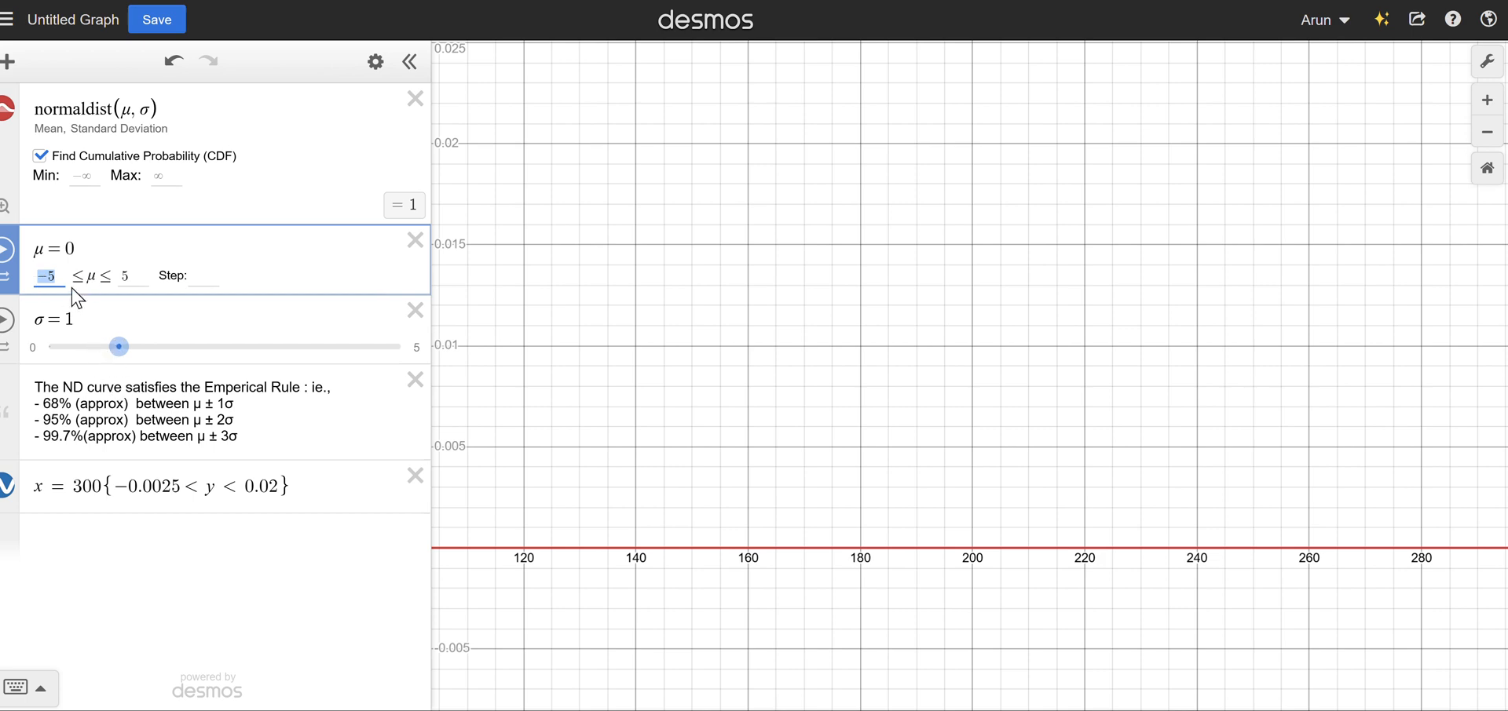
text(100)
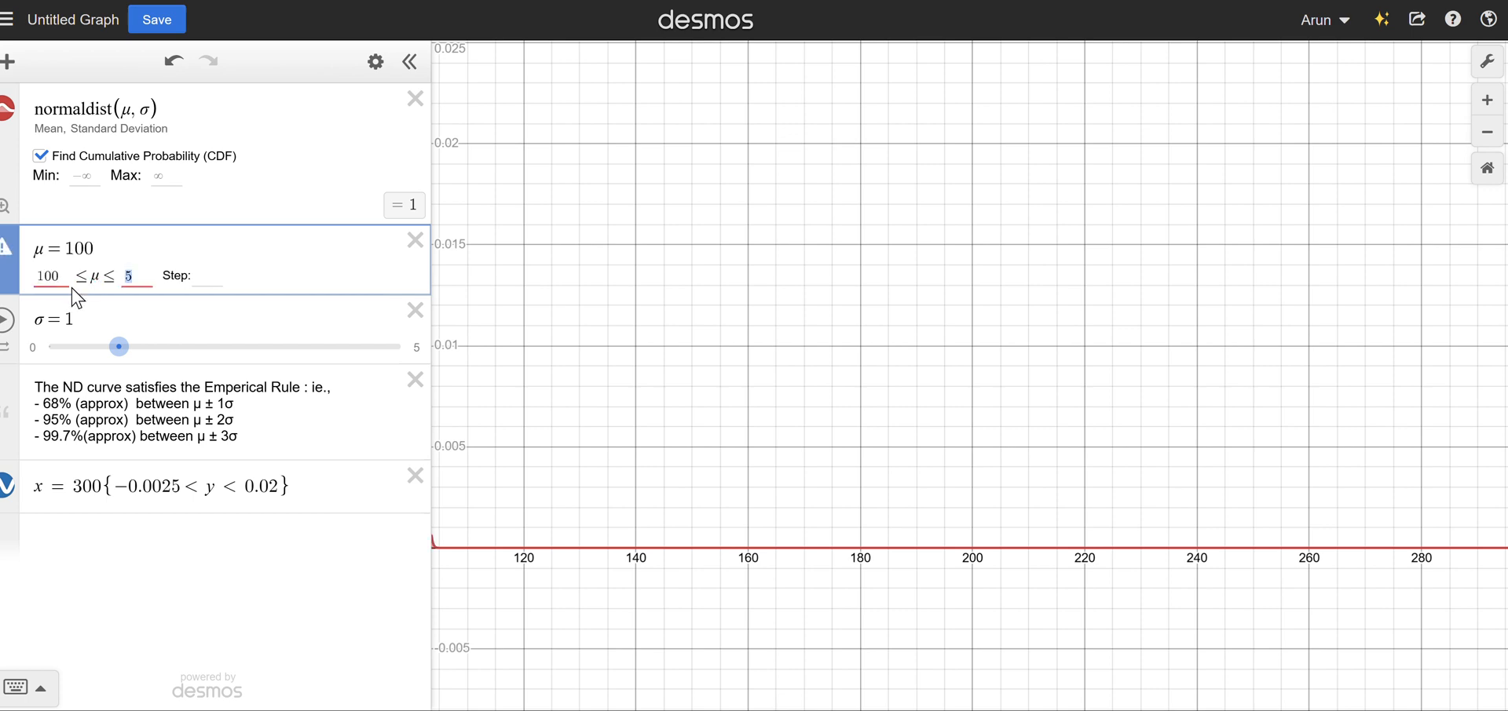
text(200)
Set the σ slider's range from 5 to 15.
click(62, 336)
click(60, 346)
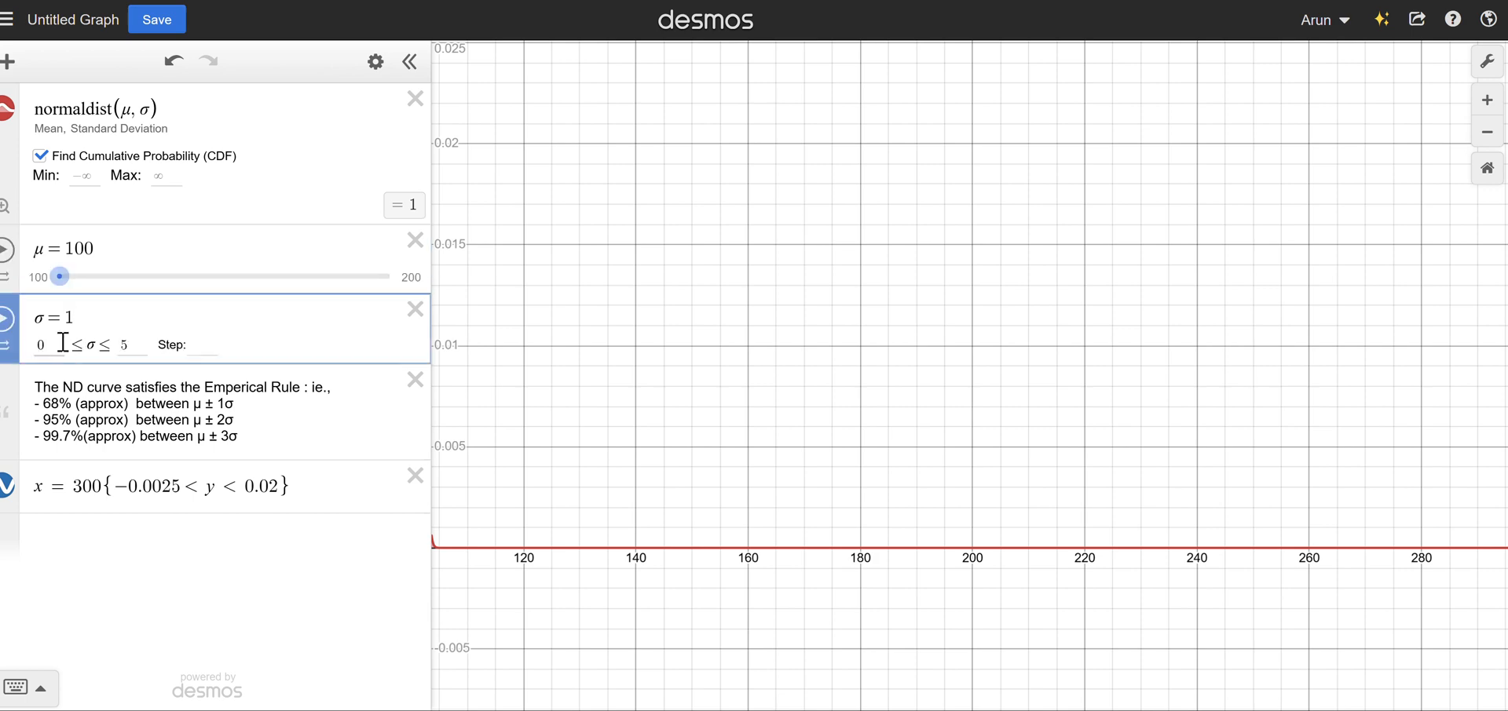
text(5)
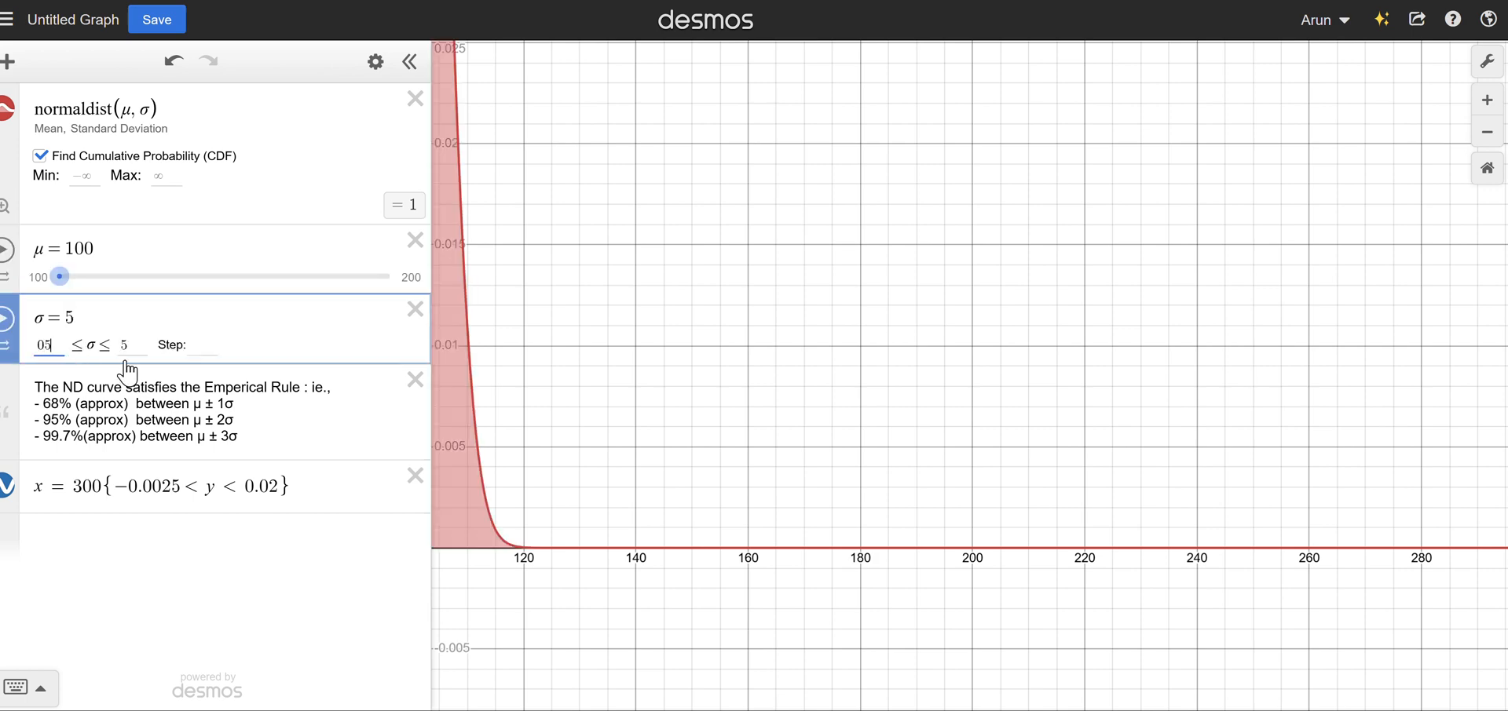
key(Tab)
text(15)
Animate the μ slider with the whole curve in view to watch it shift, and stop the animation.
scroll(857, 452, down, 2)
scroll(867, 459, down, 2)
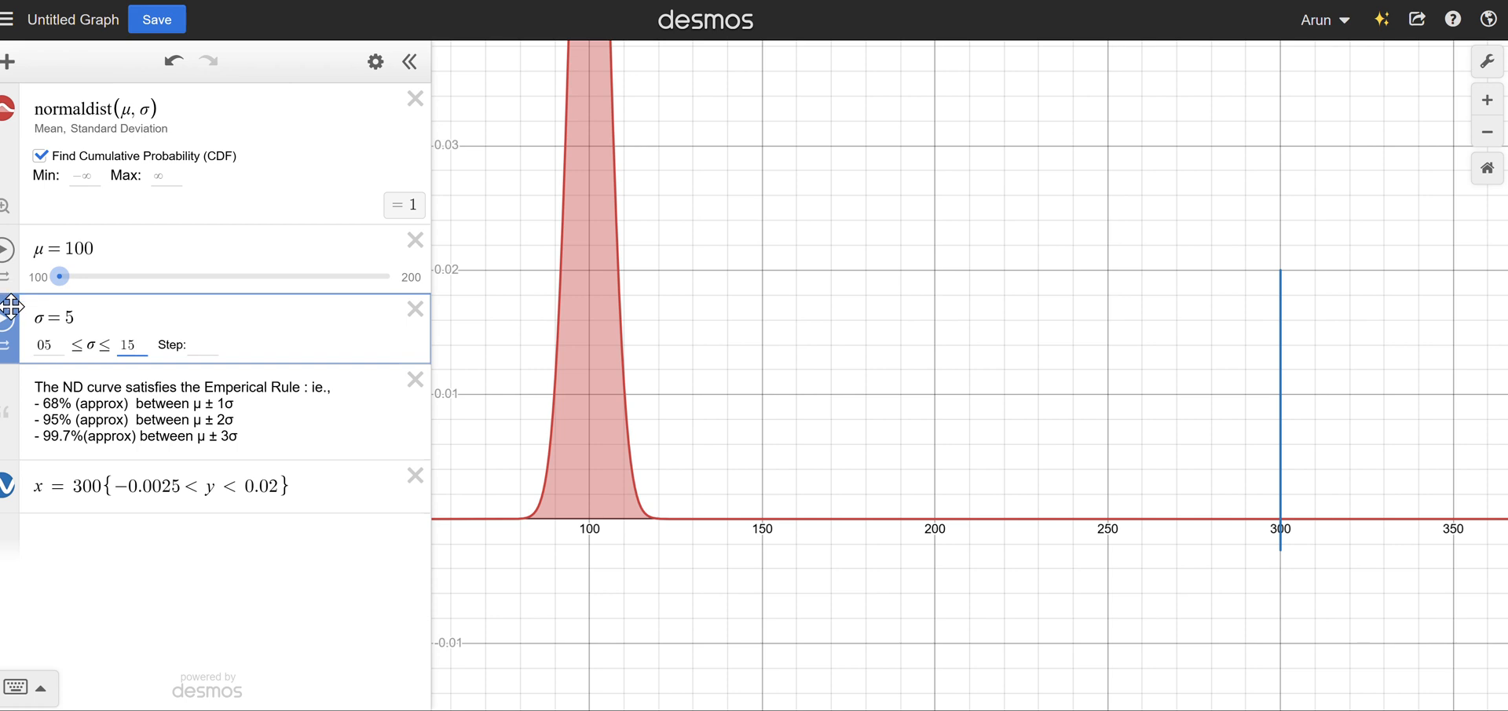
click(6, 255)
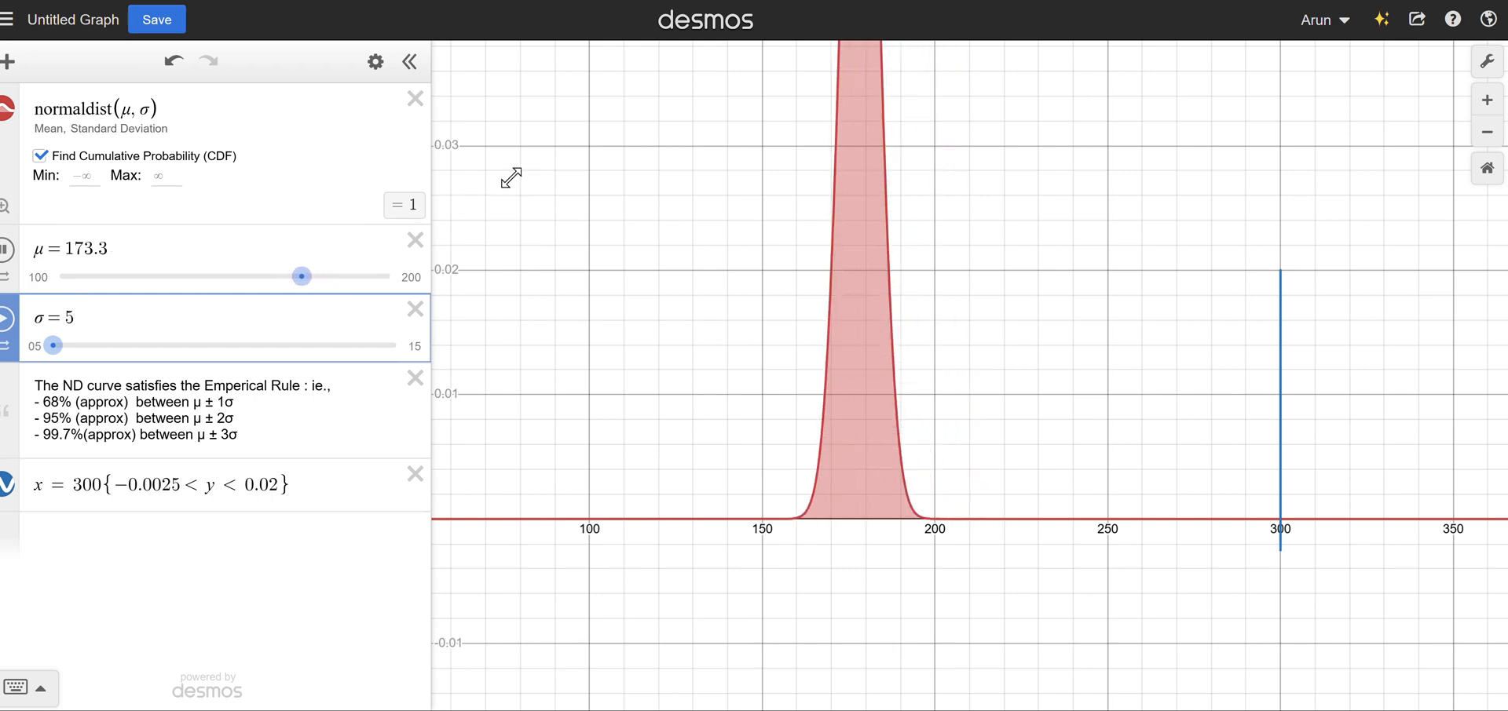
drag(452, 304, 465, 424)
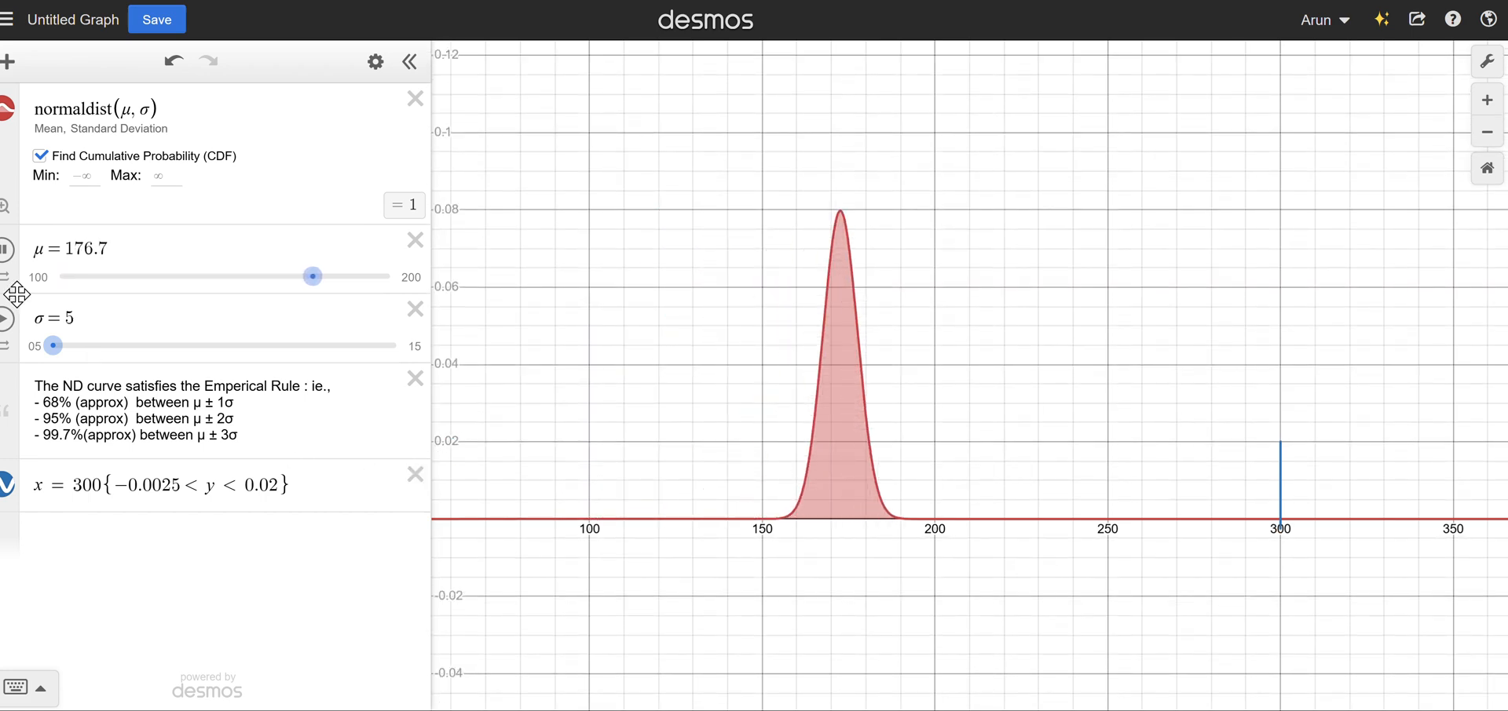
click(7, 251)
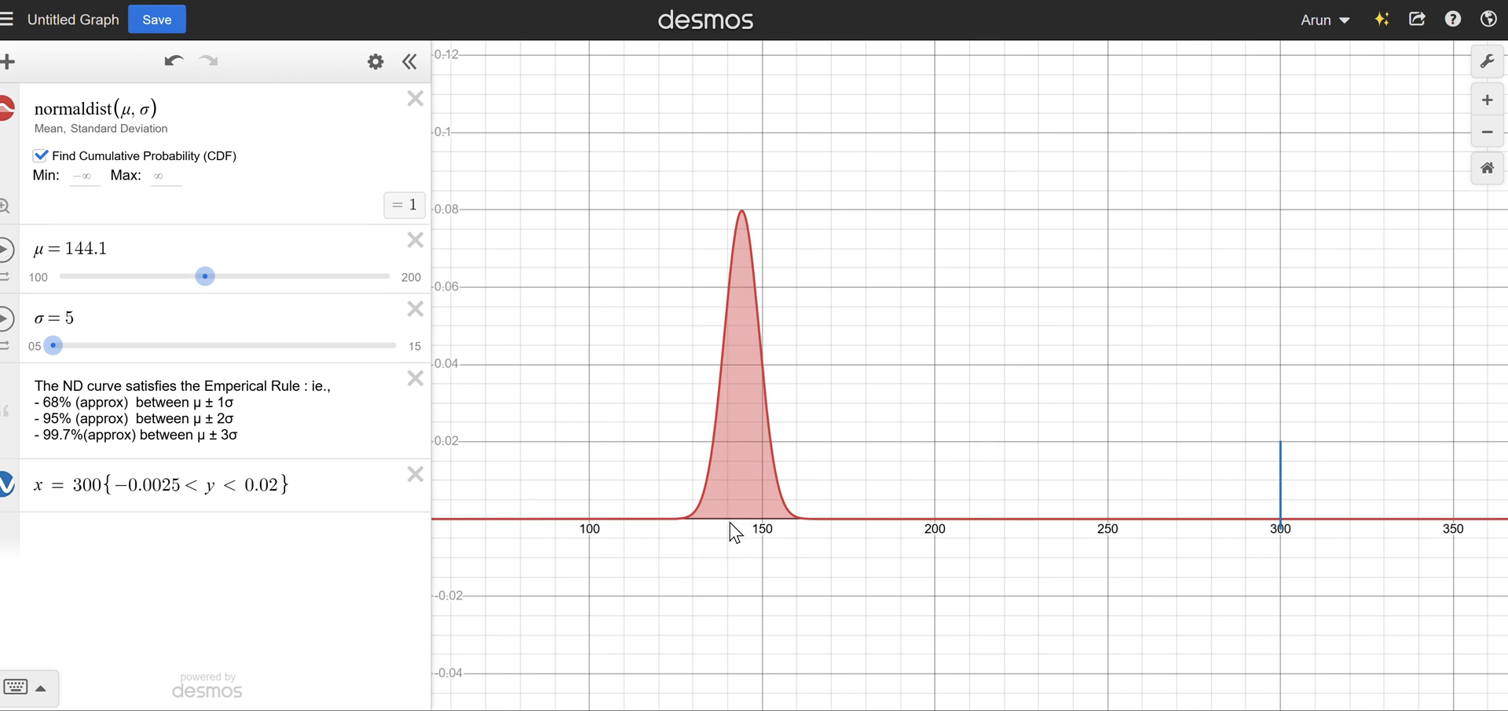
Animate the σ slider to watch the curve's spread, run the μ animation alongside it, and stop both.
click(7, 324)
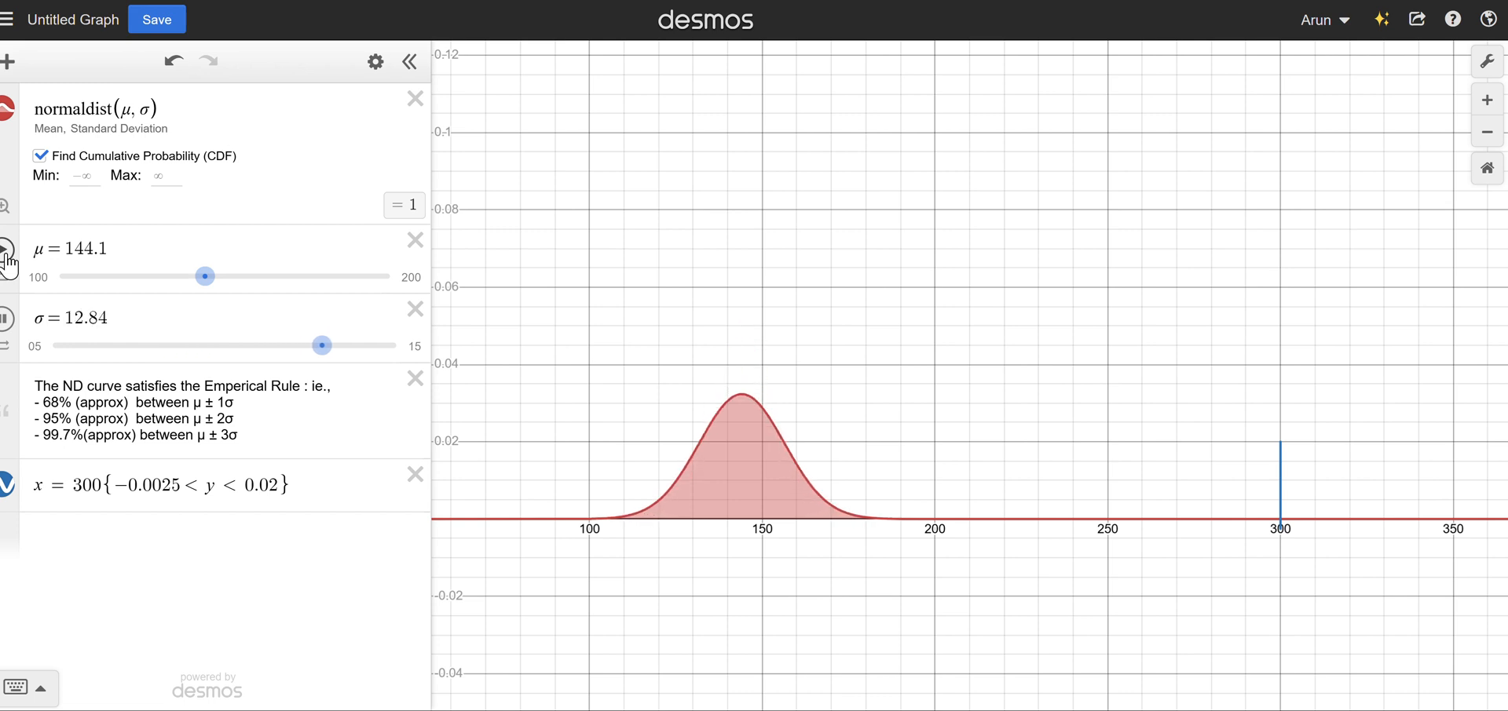
click(7, 253)
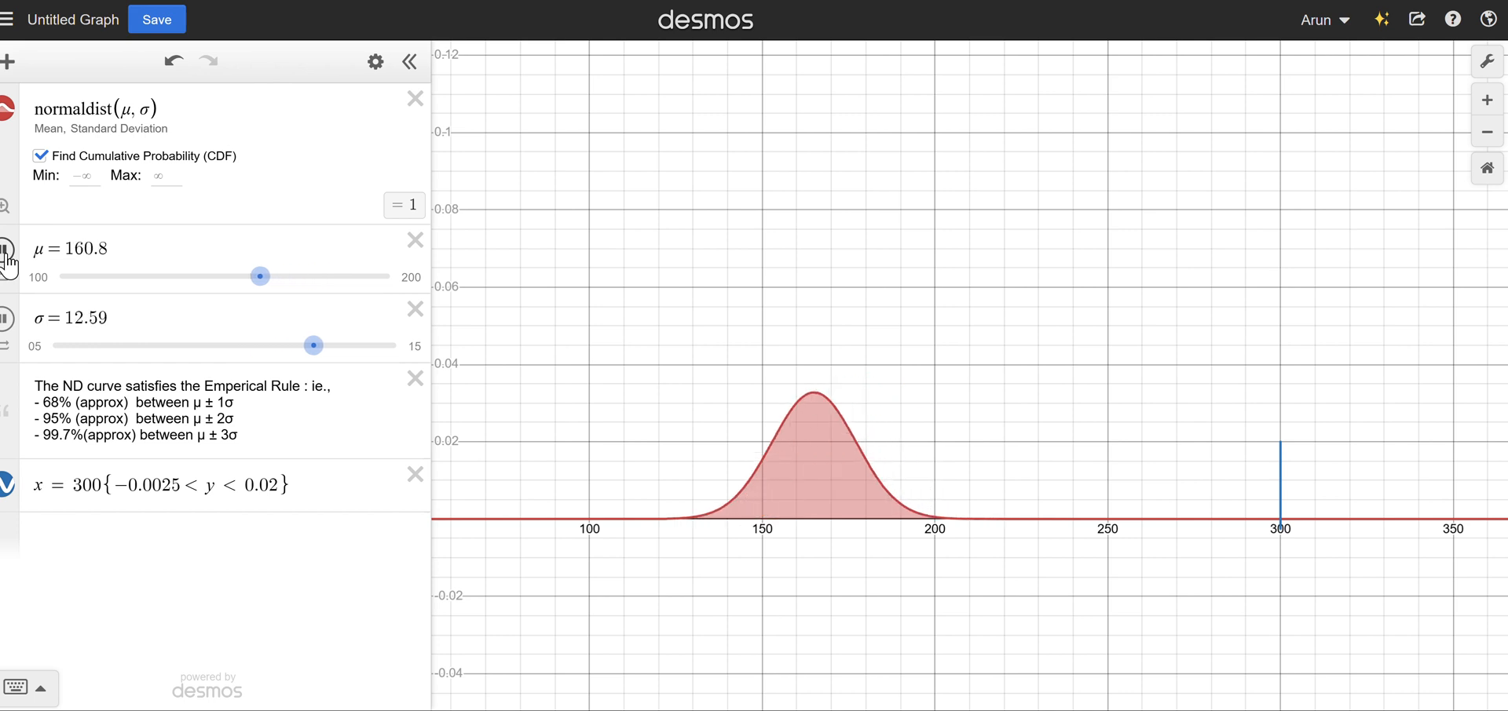
click(6, 250)
click(7, 319)
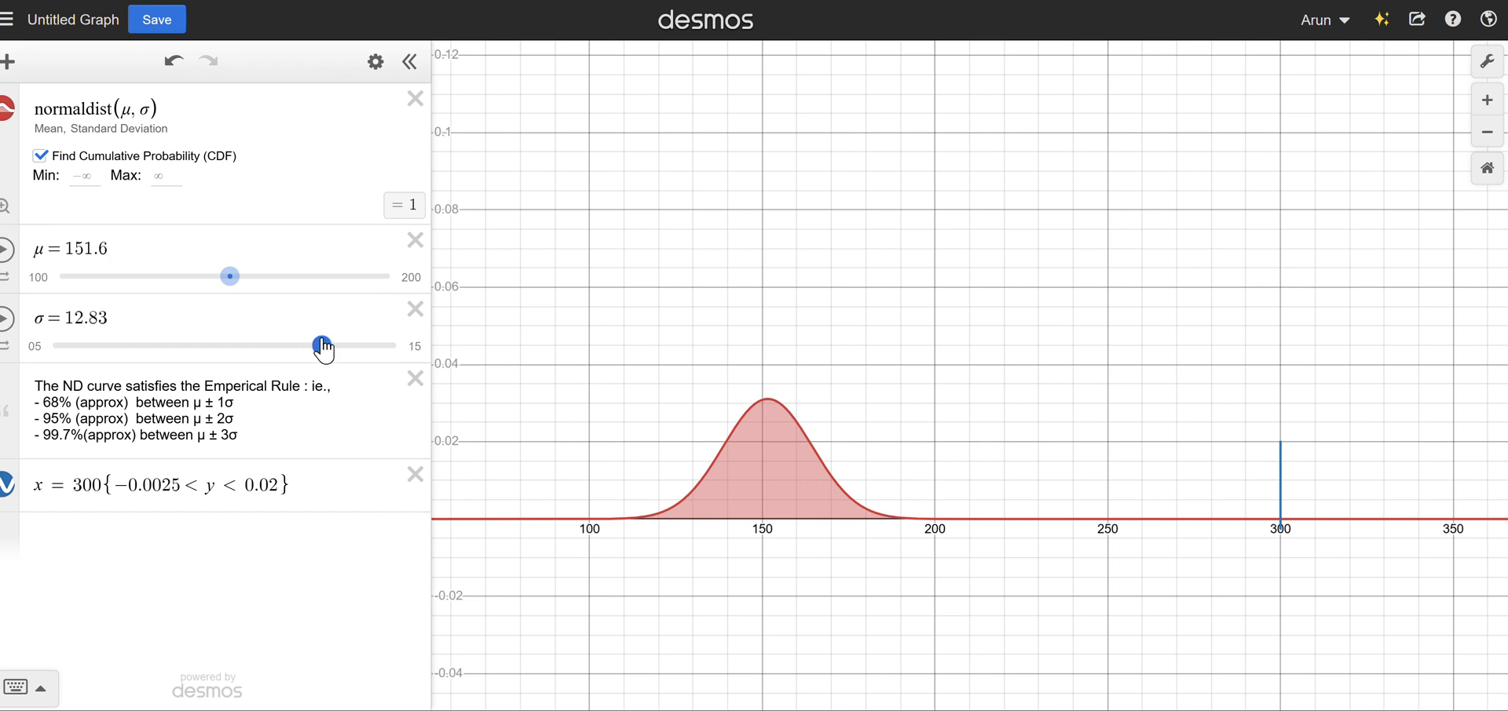
Move the σ slider to its maximum of 15 and back down to 6.6, and highlight the empirical rule percentages.
drag(323, 348, 404, 350)
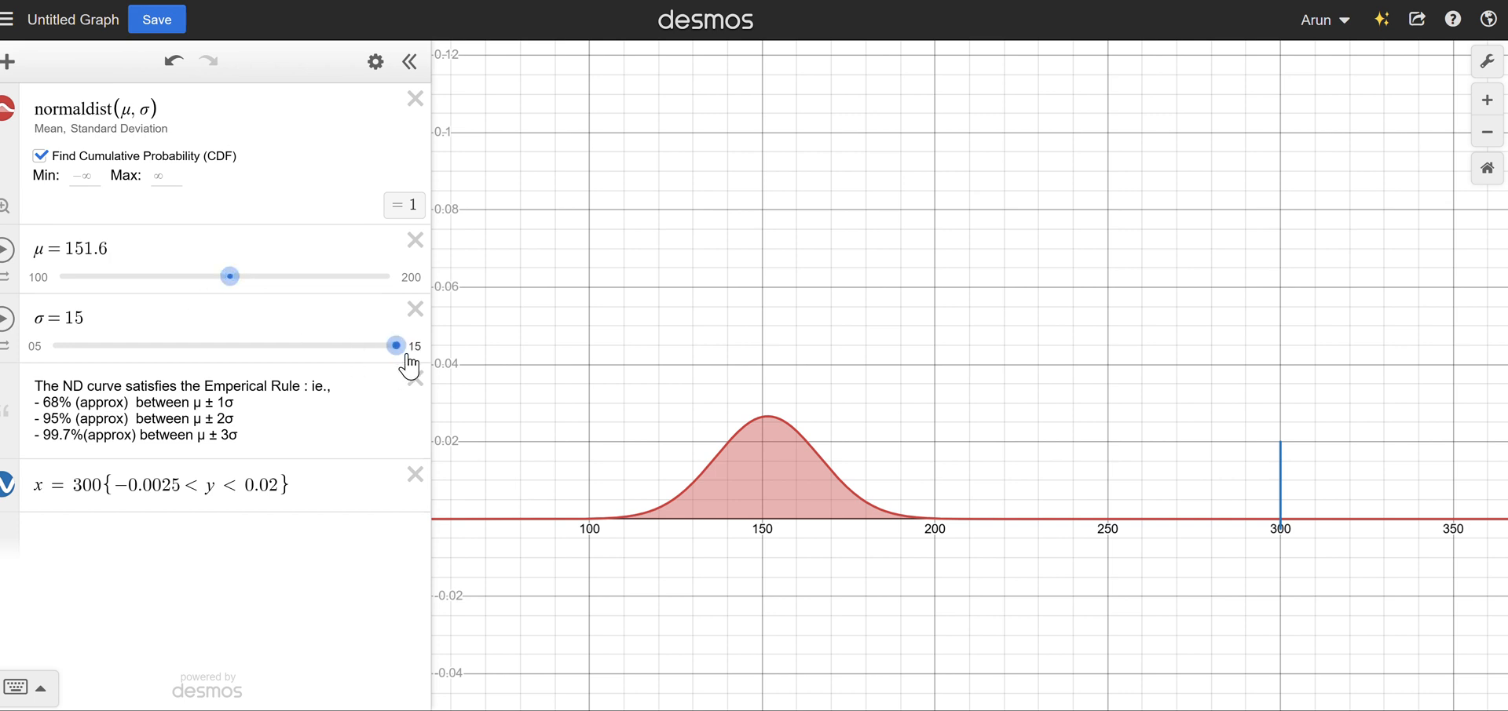
drag(400, 349, 110, 351)
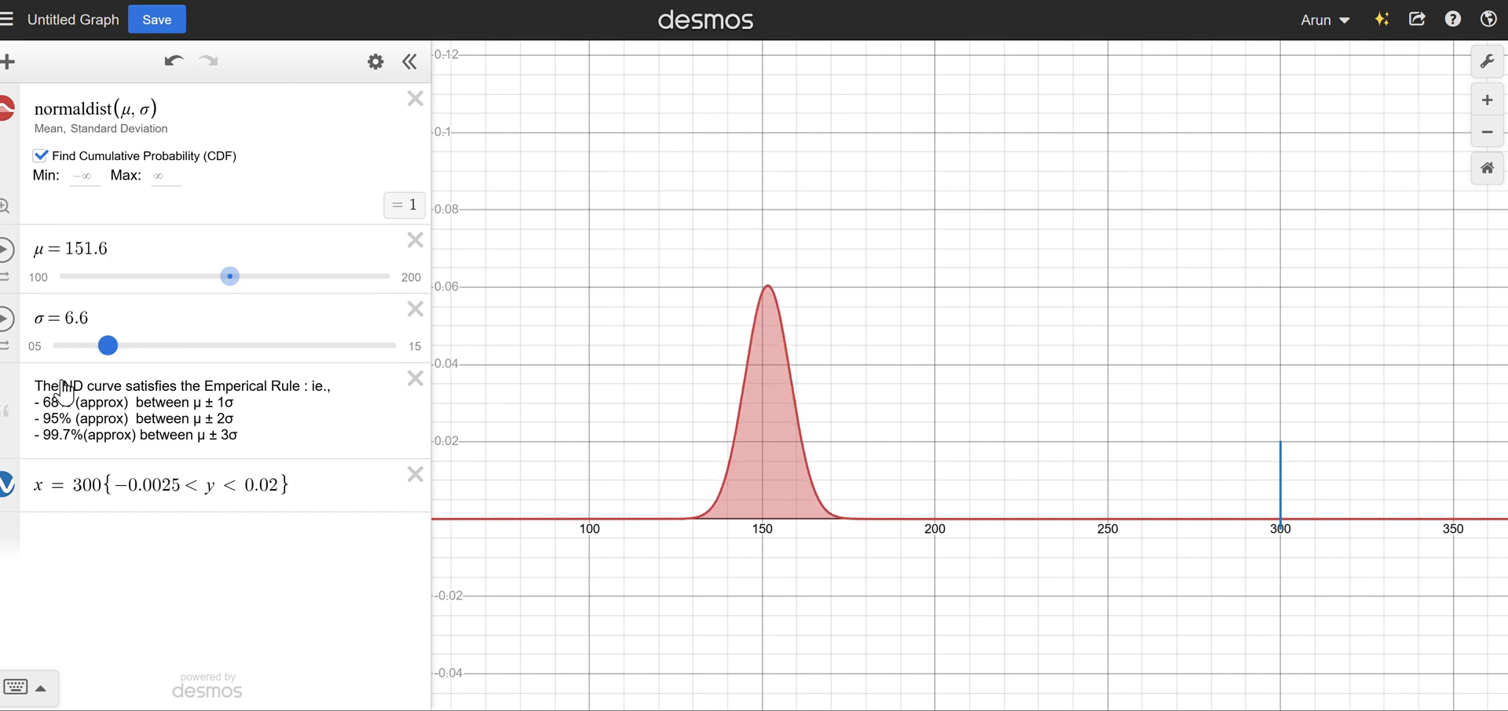
drag(43, 403, 243, 438)
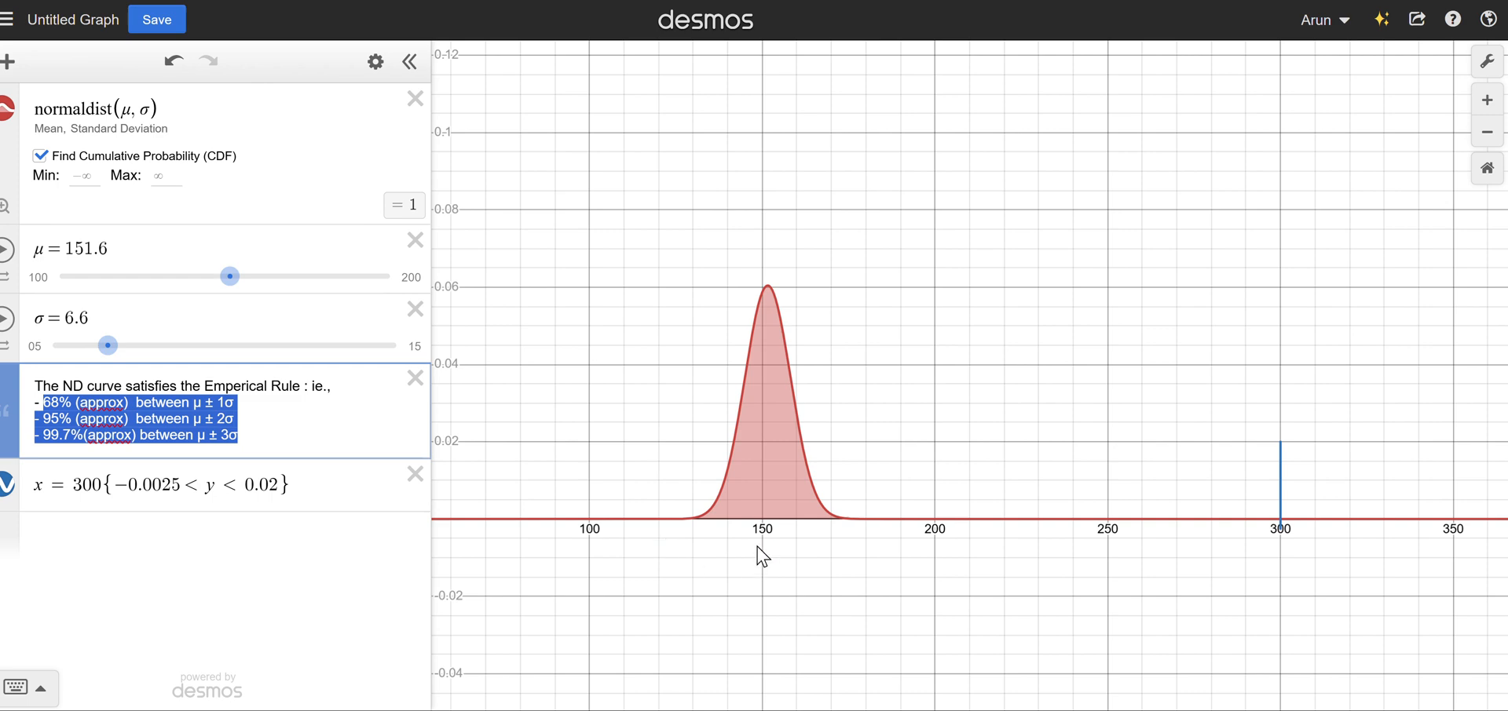
Change the normal distribution's mean to 300 and standard deviation to 20, and fit the graph to the curve.
click(5, 205)
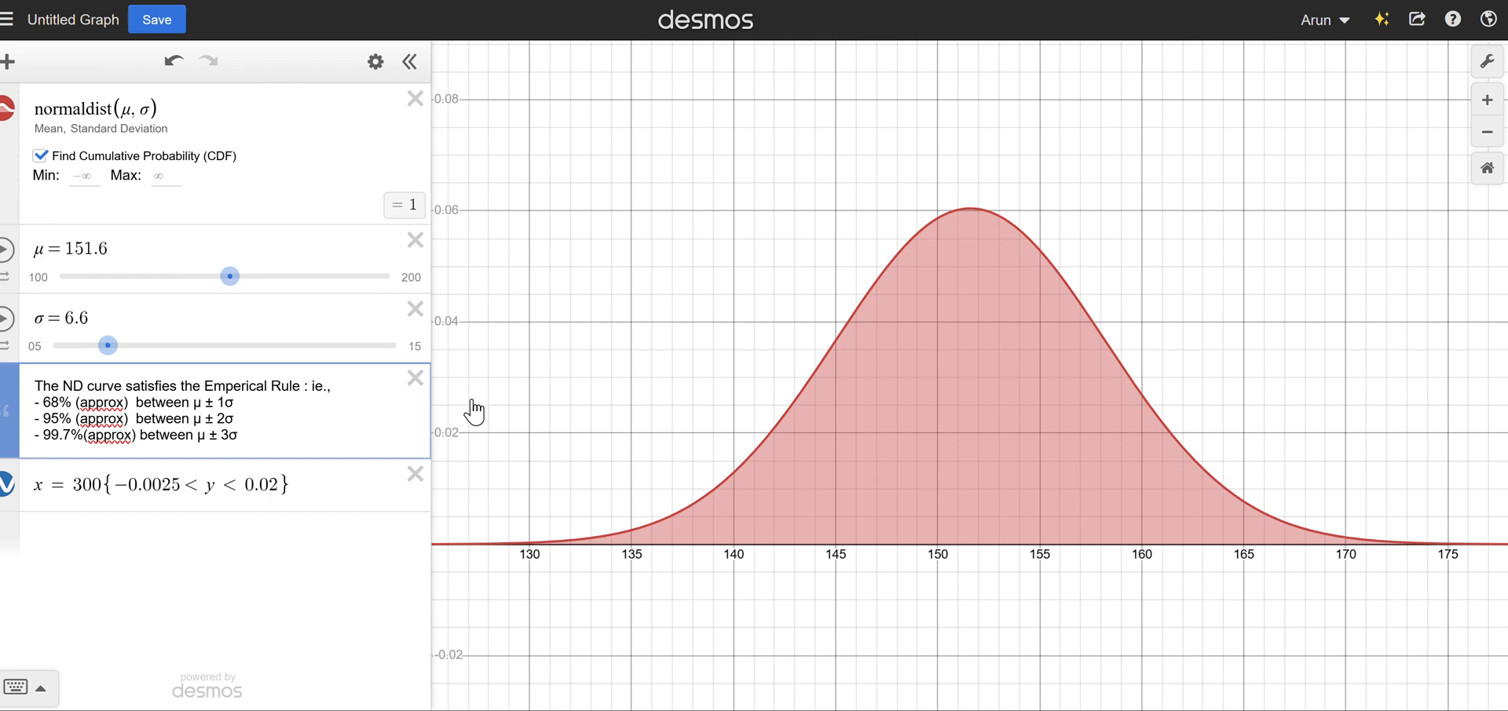
drag(798, 618, 726, 579)
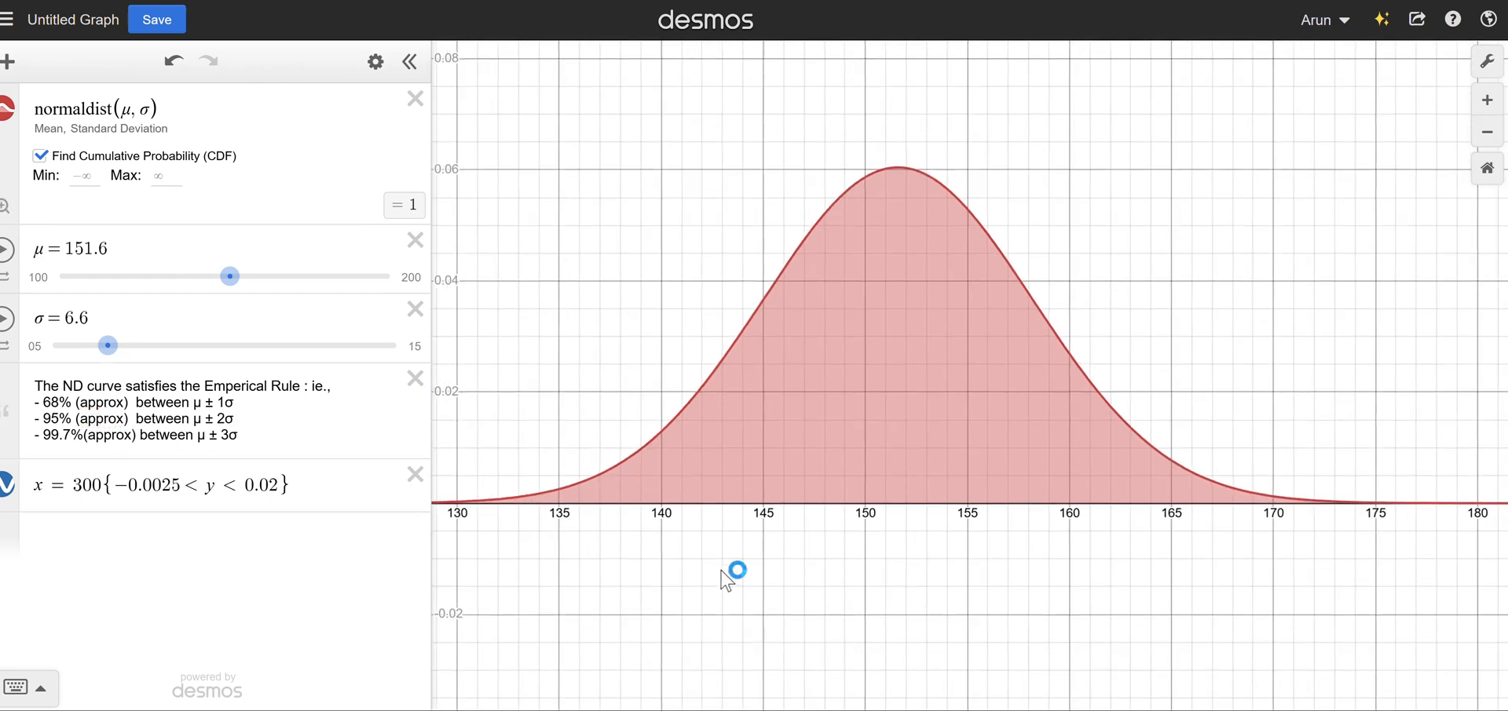
click(150, 108)
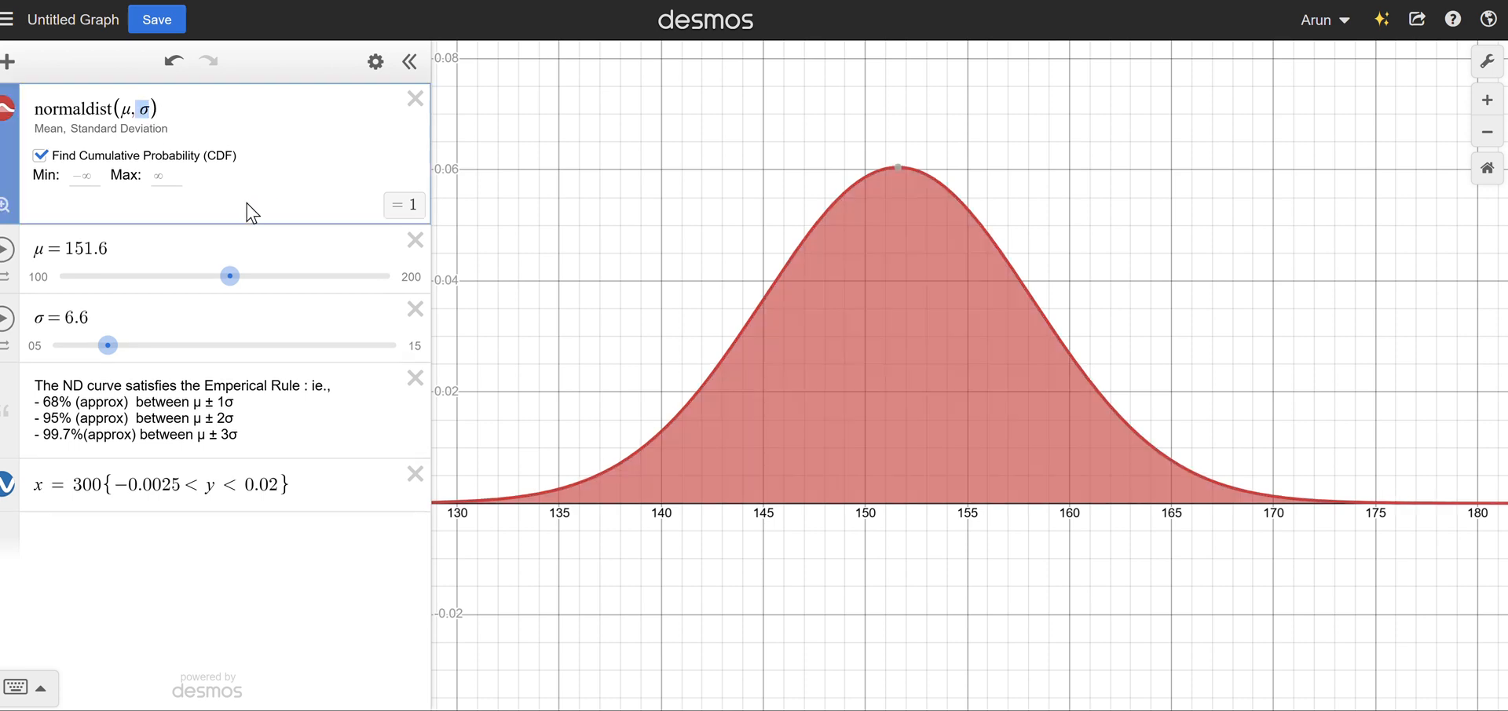
key(shift+Left)
text(300)
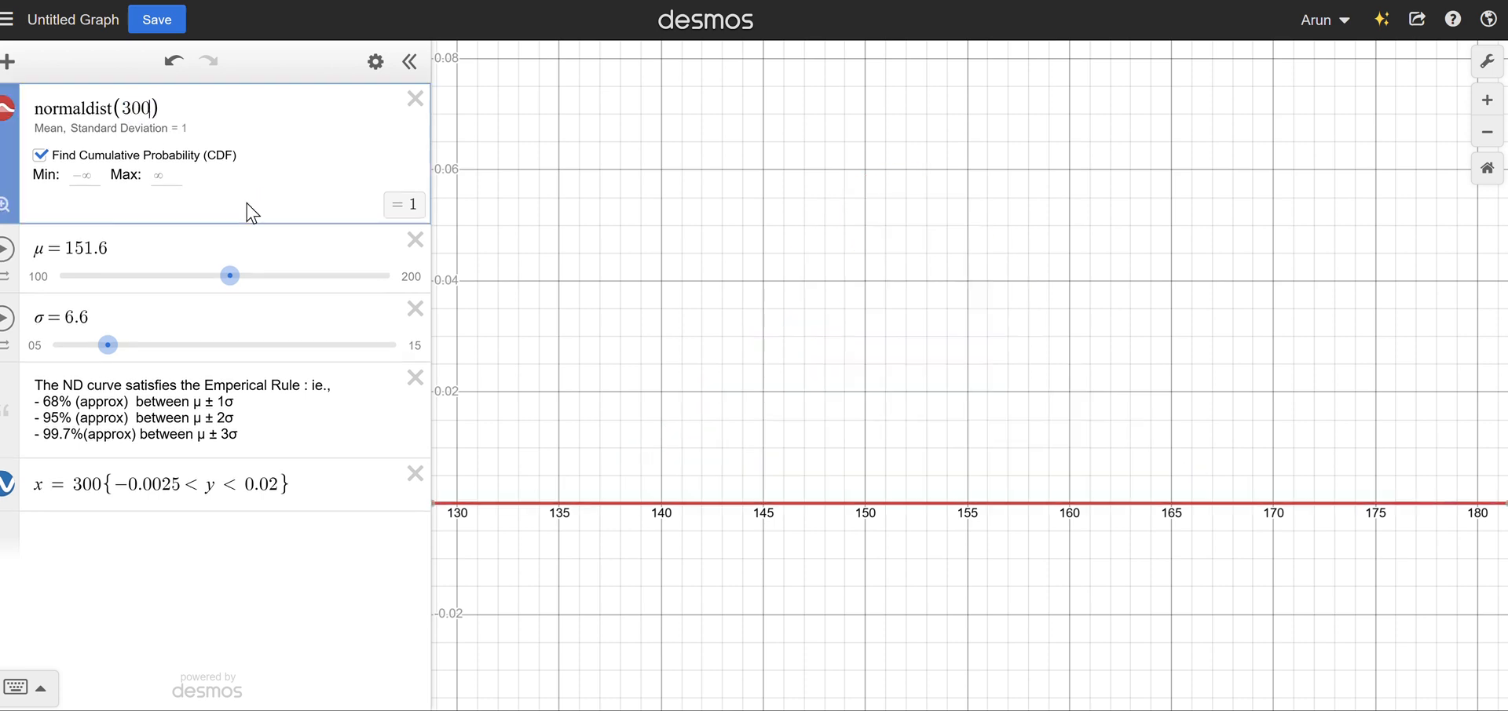
text(,20)
click(250, 212)
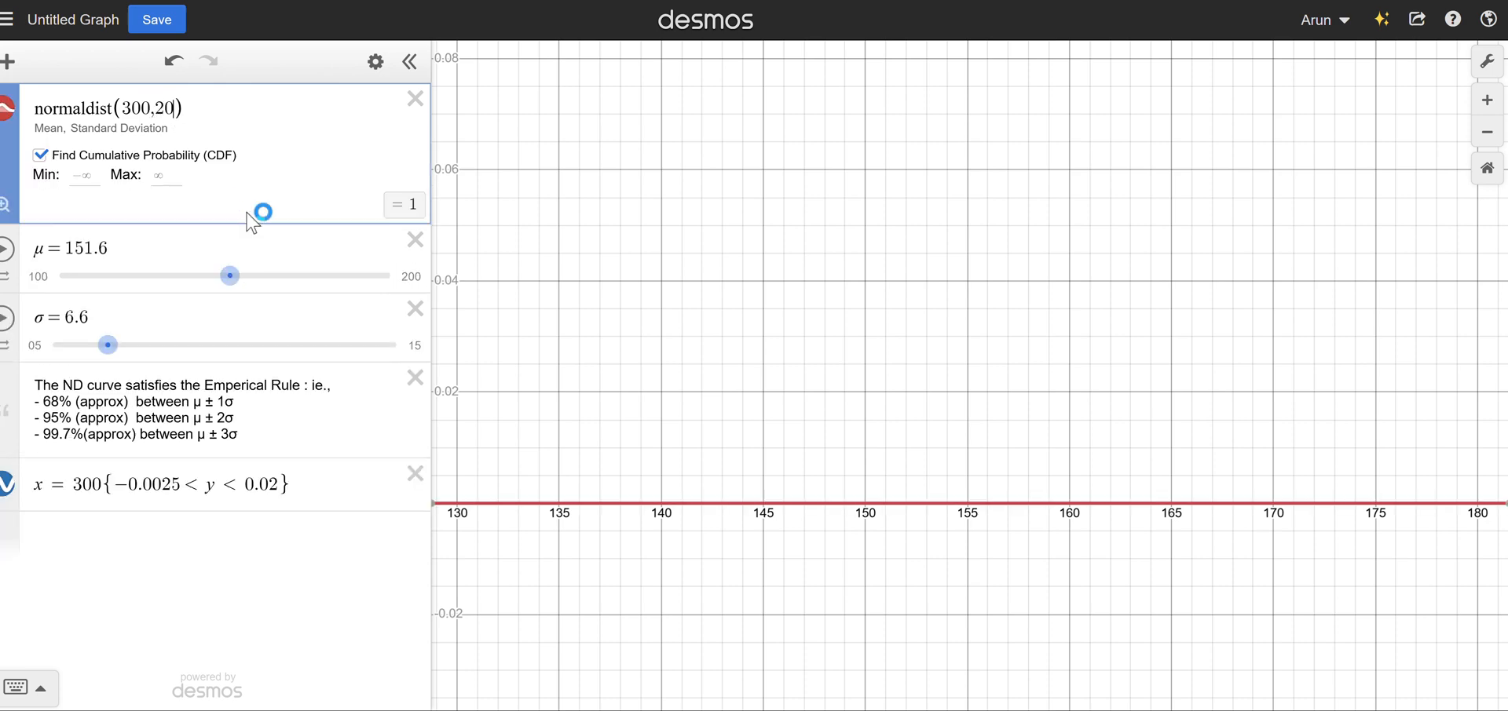
click(4, 209)
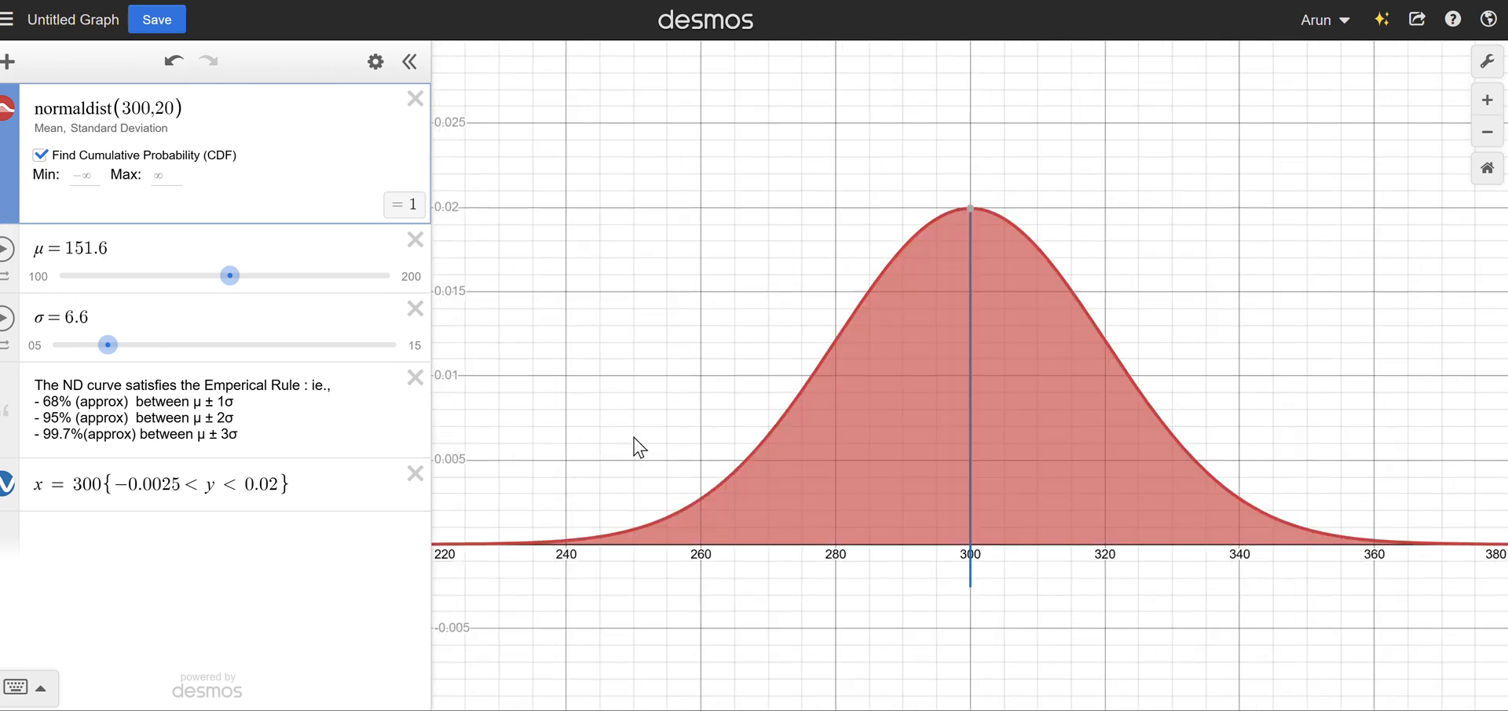
Limit the cumulative probability to one standard deviation around the mean, with minimum 280 and maximum 320.
drag(761, 419, 767, 357)
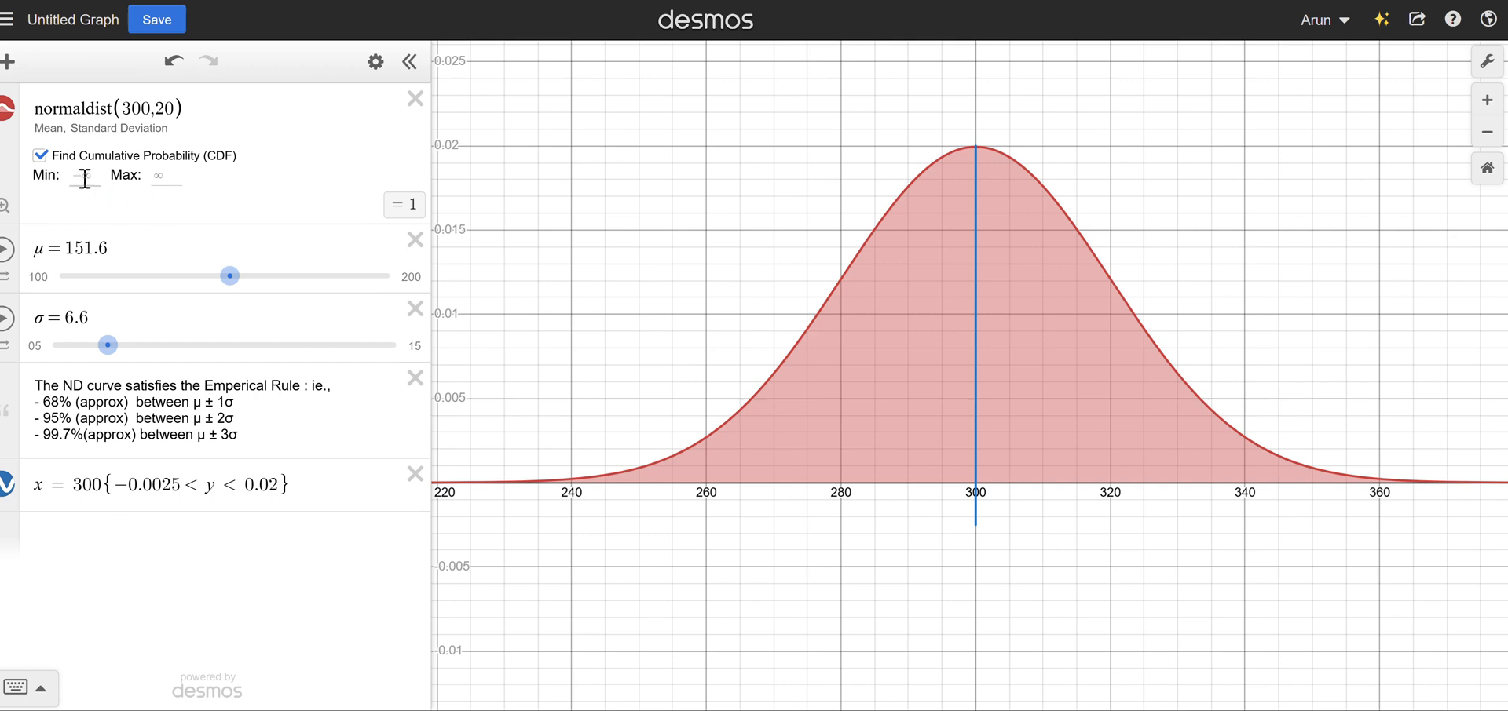
click(160, 174)
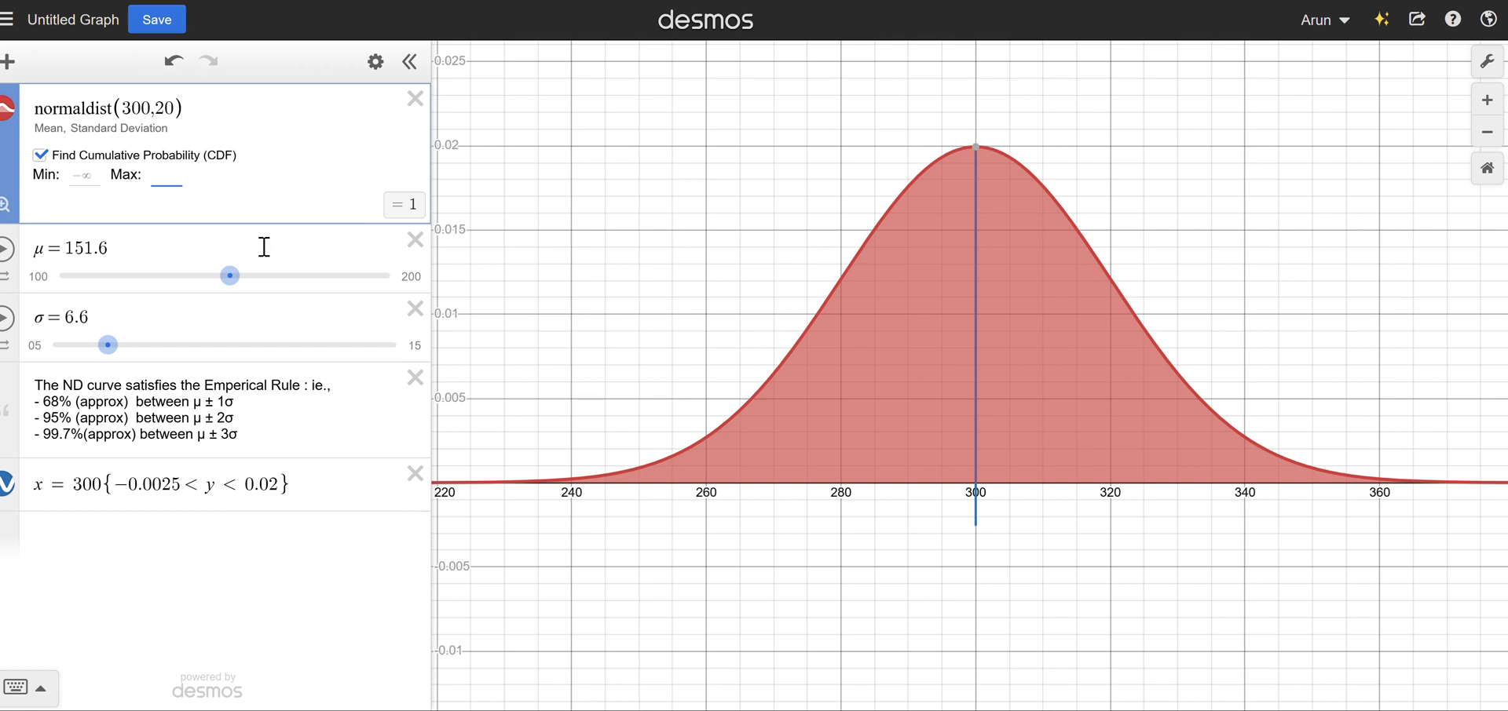
text(320)
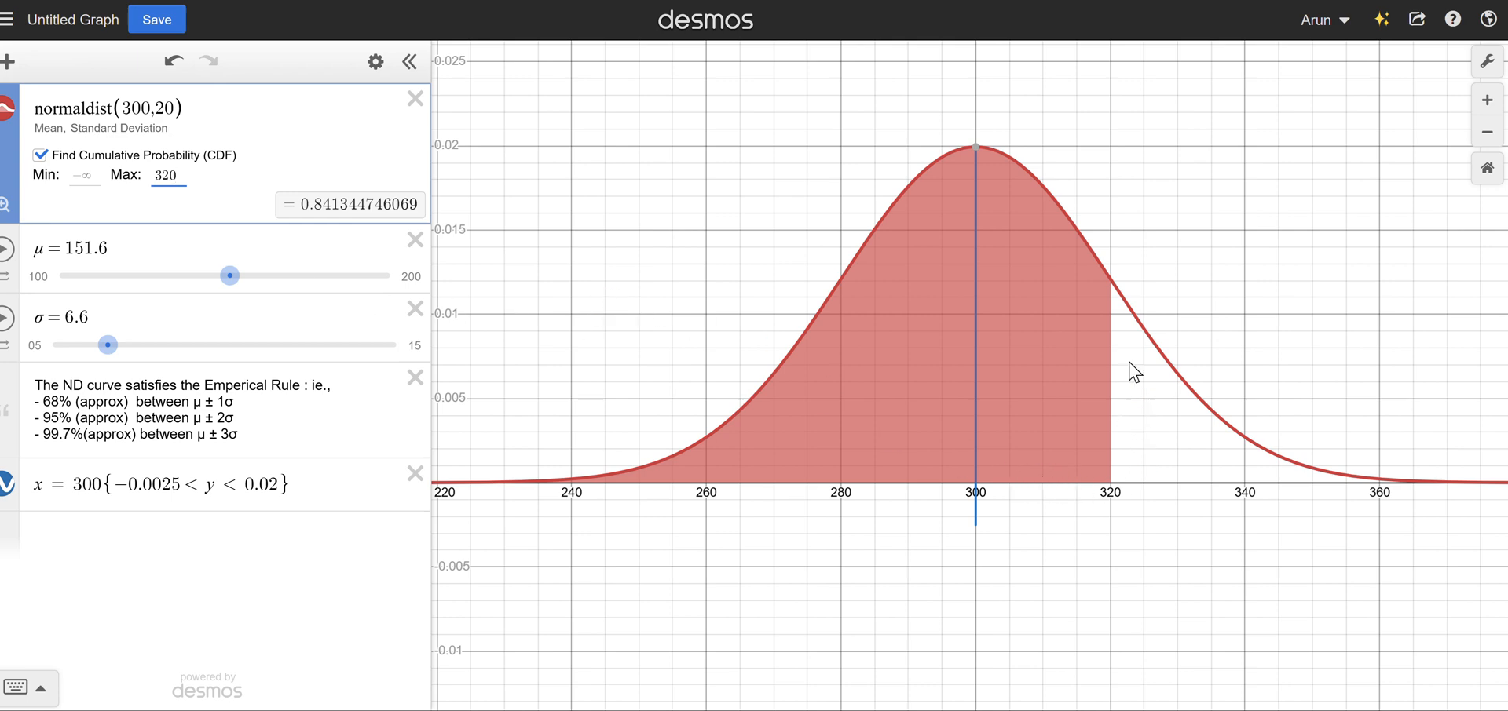
click(85, 176)
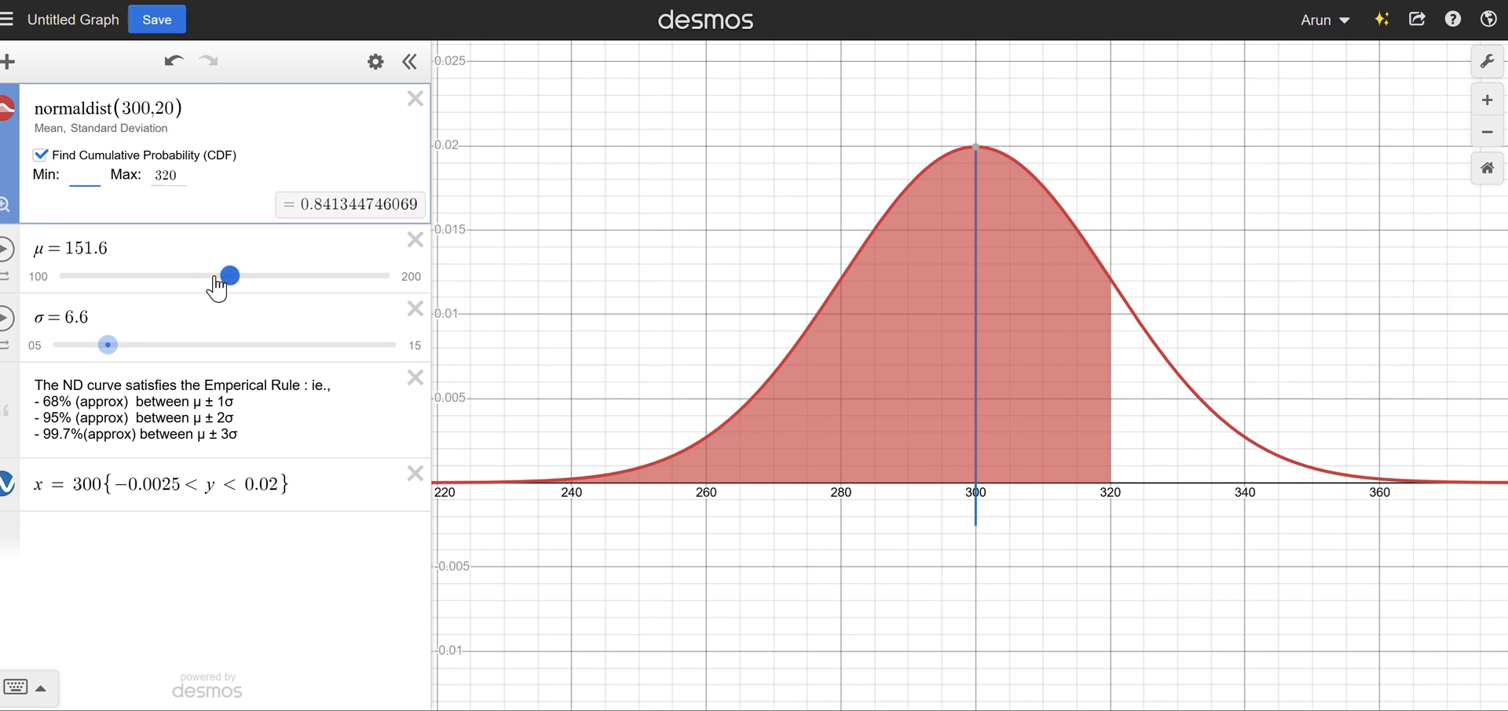
text(280)
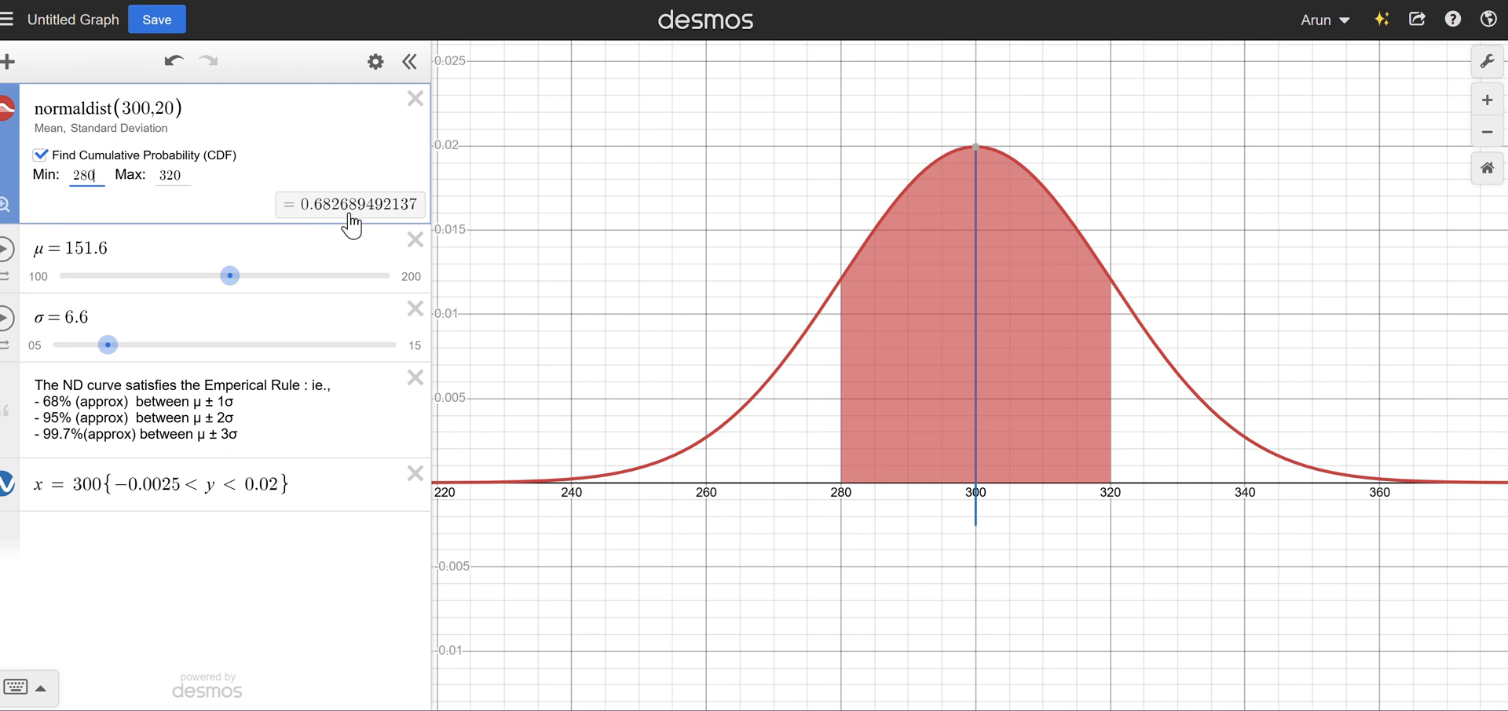
Widen the cumulative probability bounds to two standard deviations, with minimum 260 and maximum 340.
click(187, 175)
key(ctrl+a)
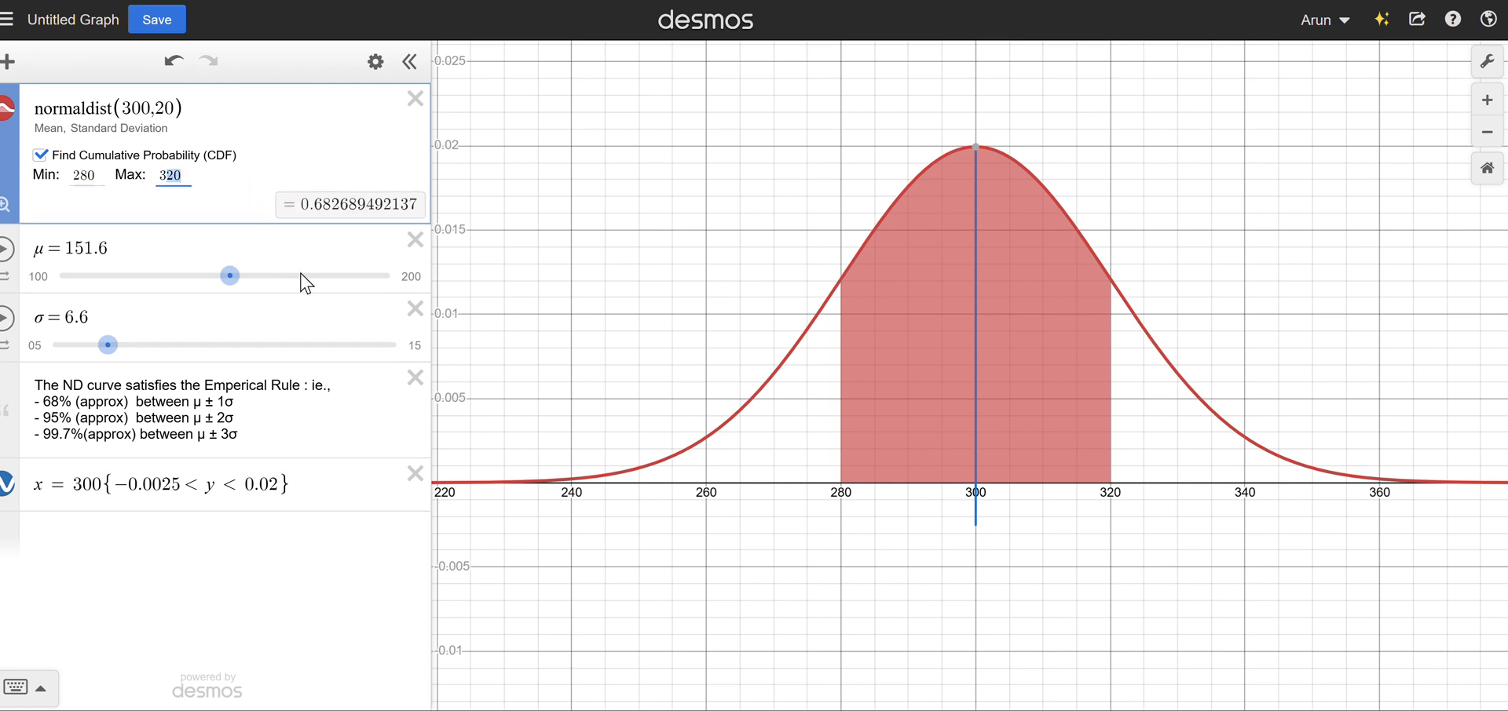
text(340)
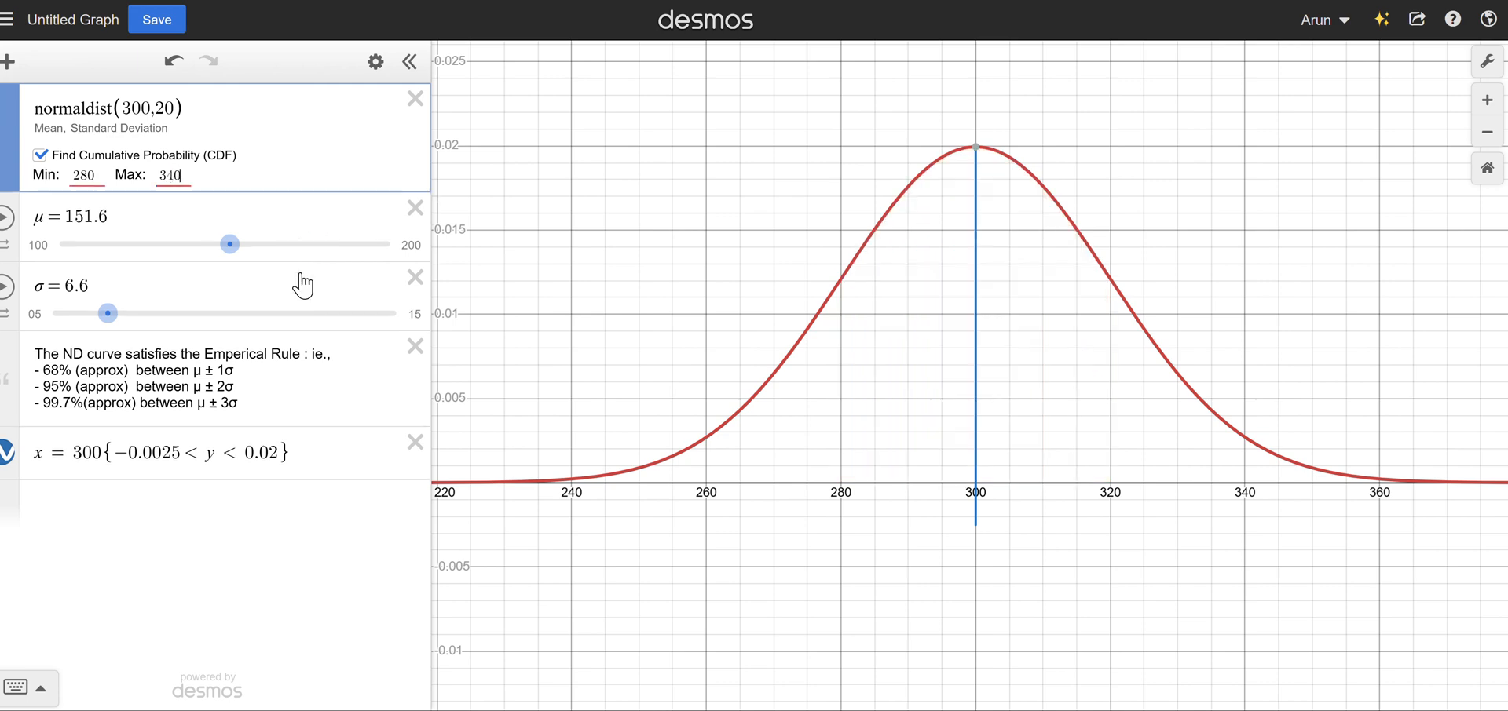
key(shift+Tab)
key(Right)
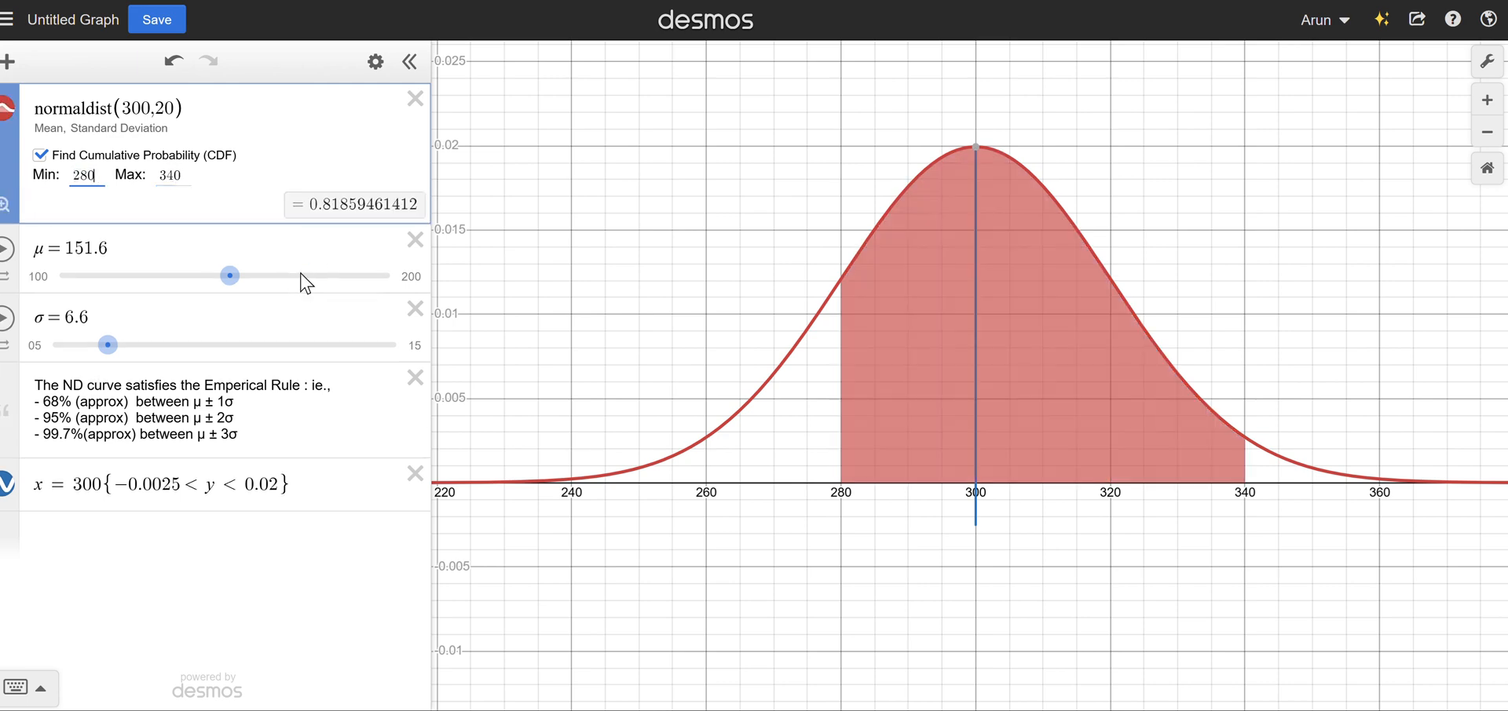
key(Left)
key(Left)
key(Delete)
text(6)
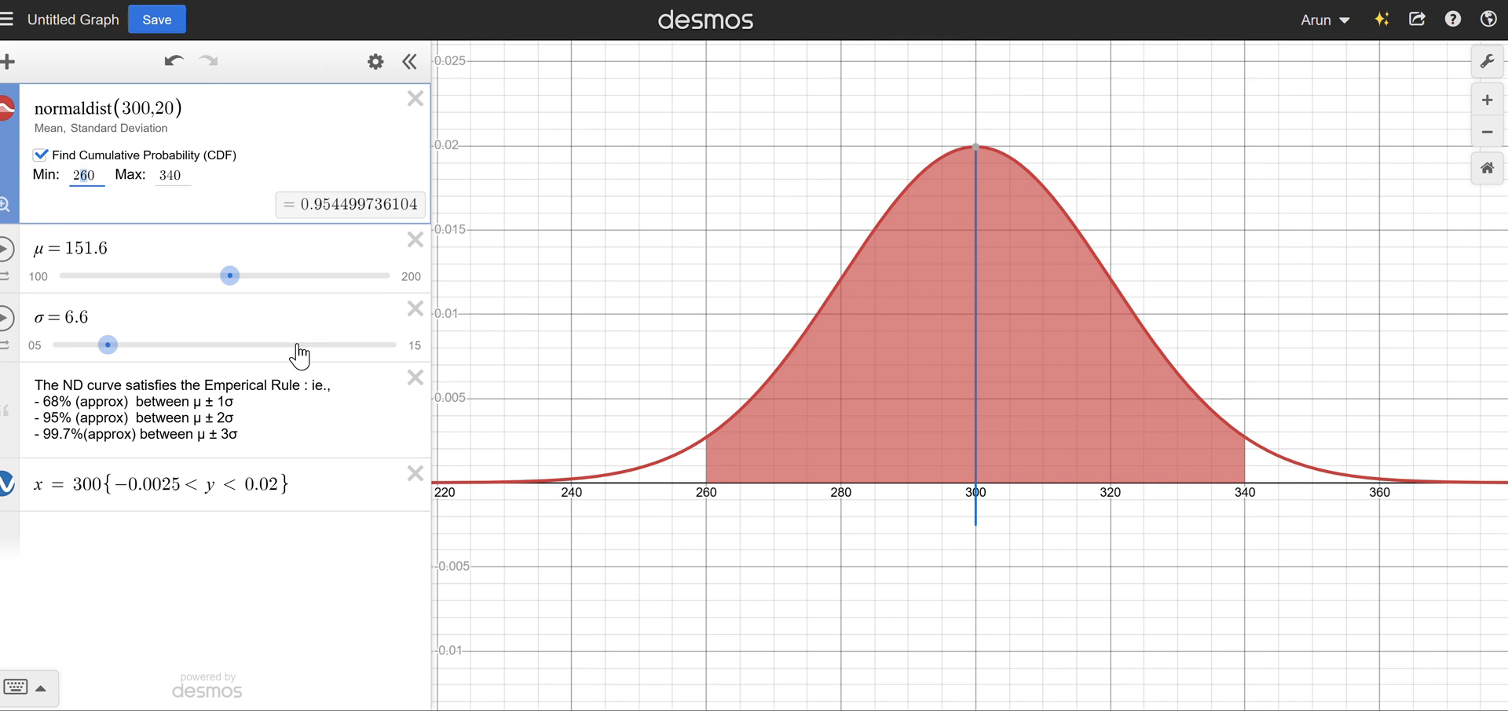
Widen the cumulative probability bounds to three standard deviations, with minimum 240 and maximum 360.
key(BackSpace)
text(4)
key(Tab)
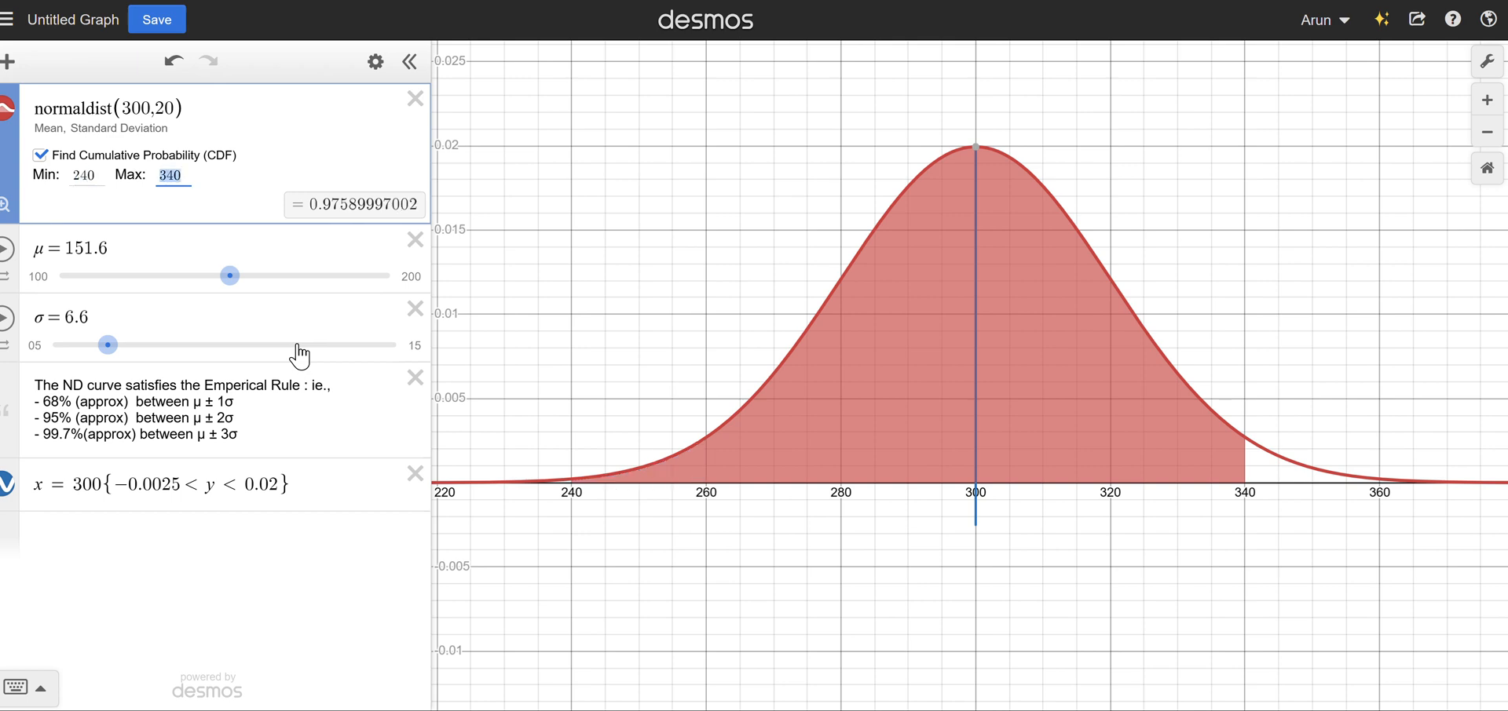
key(Right)
key(shift+Left)
key(Left)
key(shift+Left)
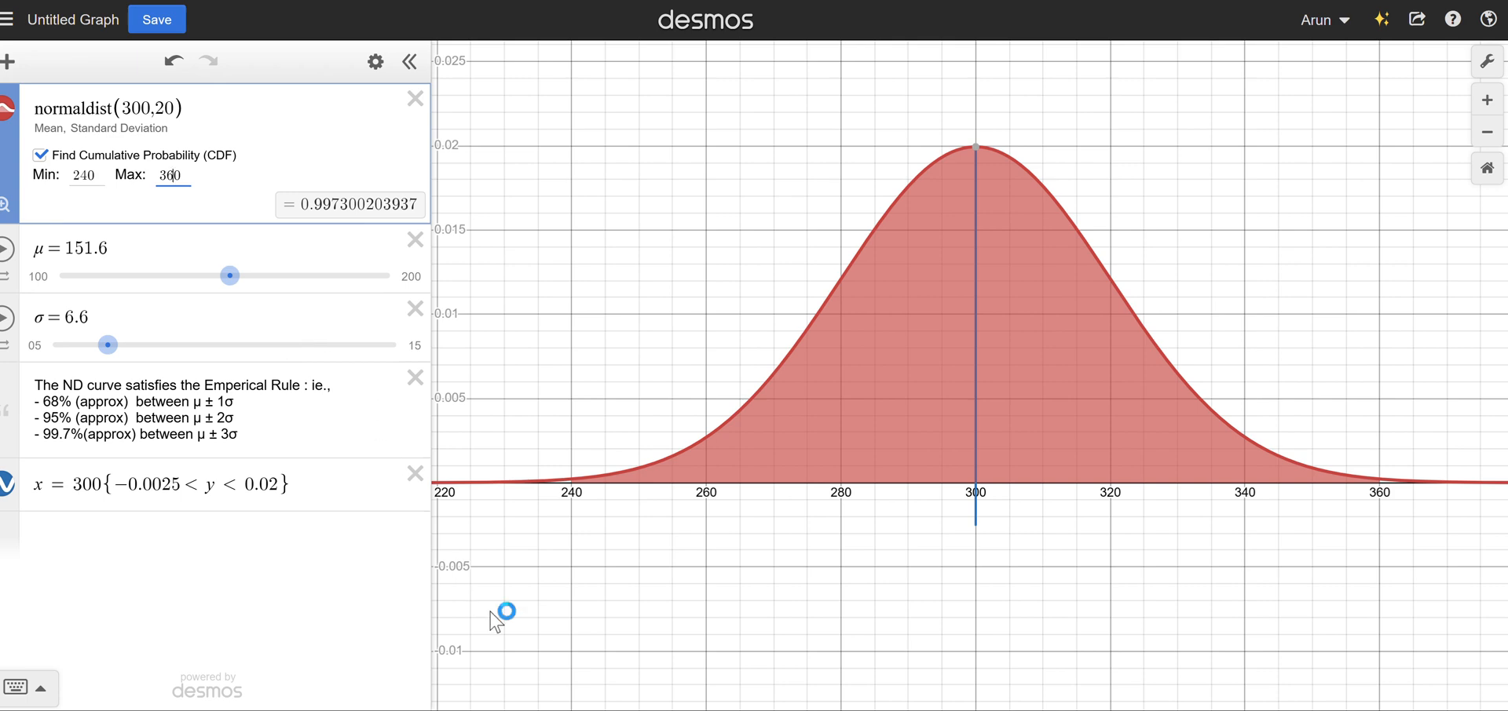
Examine the shaded normal curve across three standard deviations and compare its cumulative probability bounds with the empirical rule percentages in the note.
drag(577, 483, 586, 508)
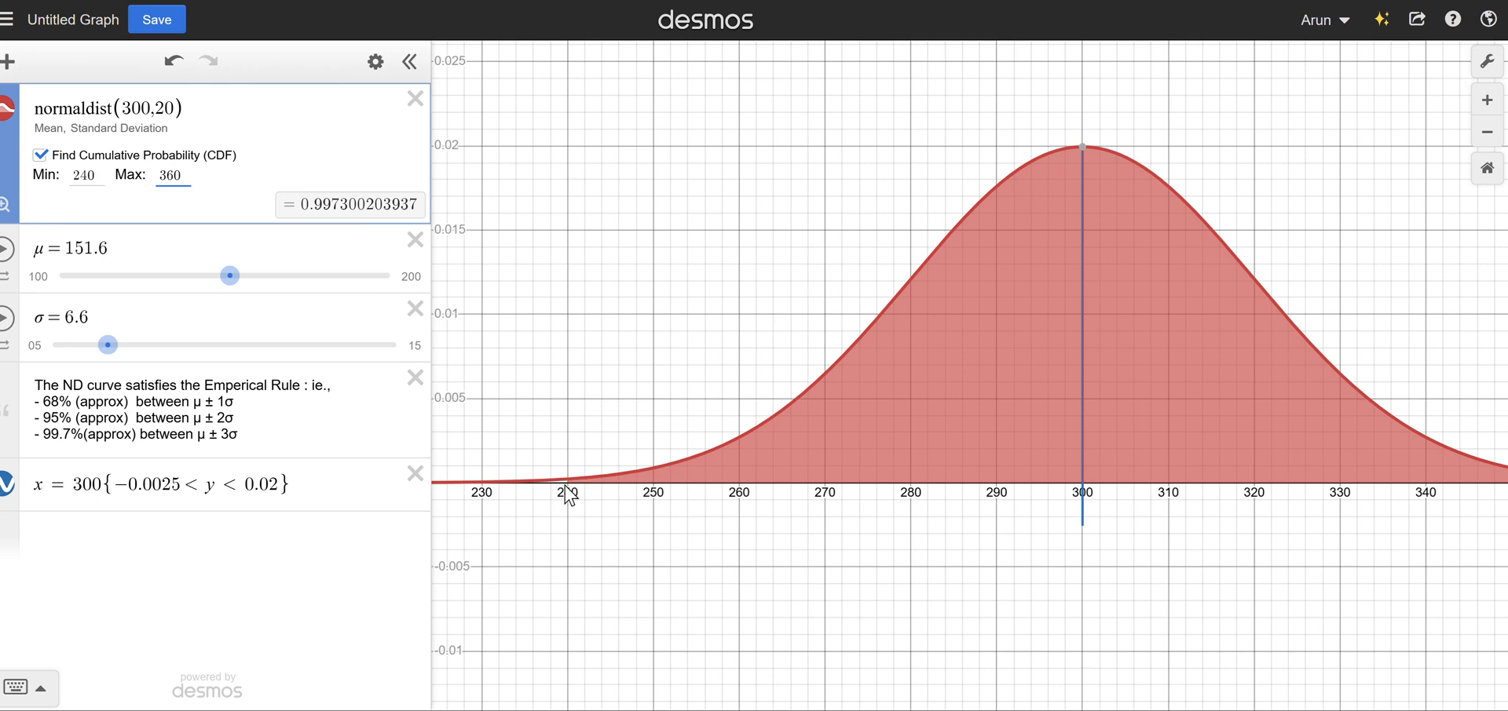
scroll(685, 515, down, 2)
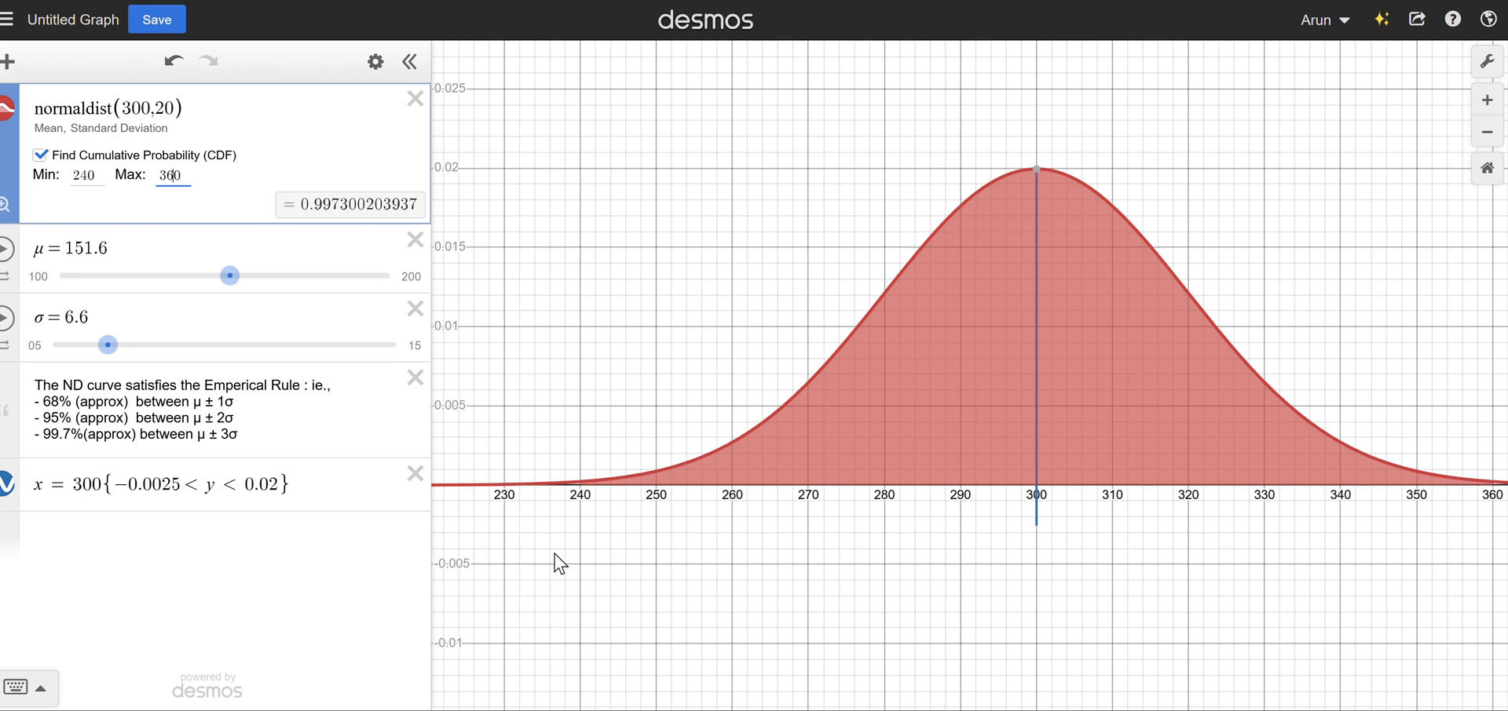
mouse_move(562, 552)
mouse_down()
mouse_move(593, 564)
mouse_move(569, 592)
mouse_up()
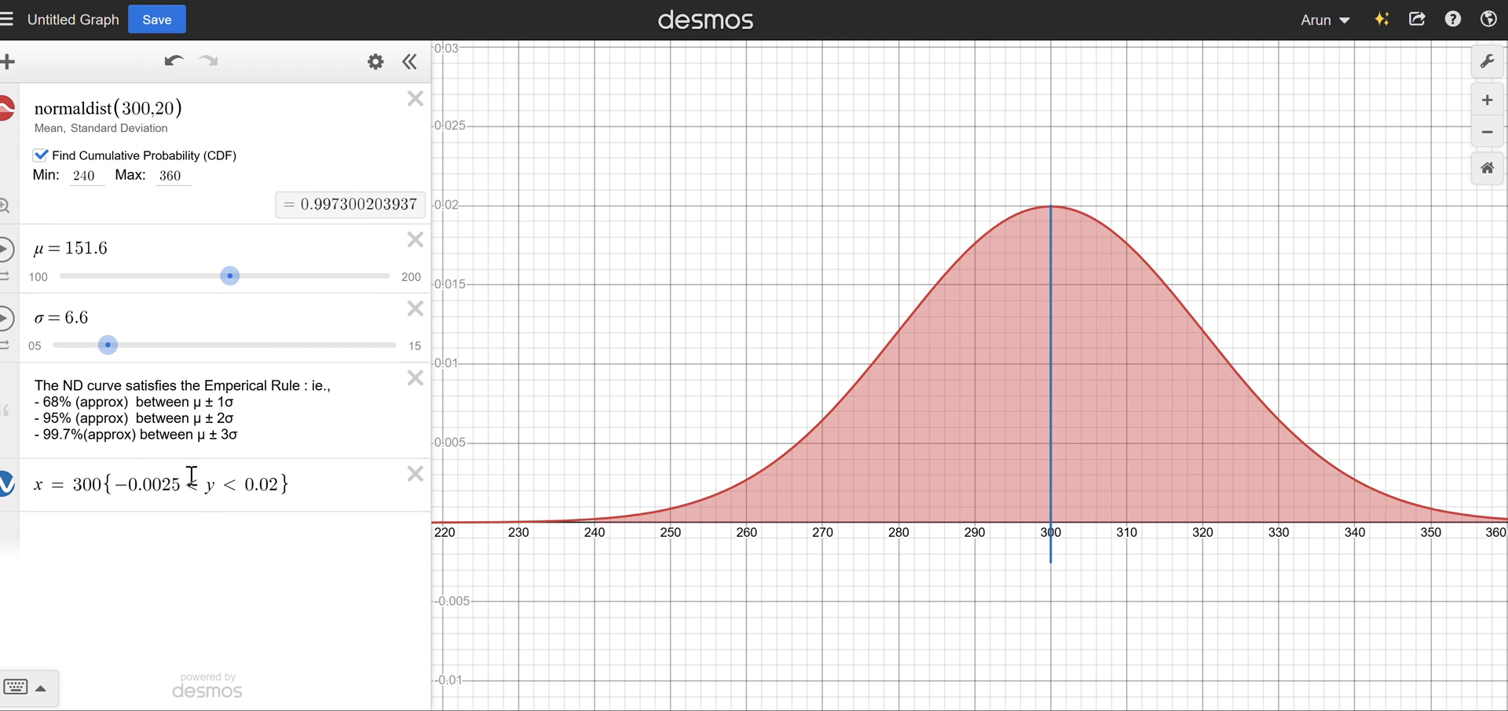
drag(267, 430, 29, 404)
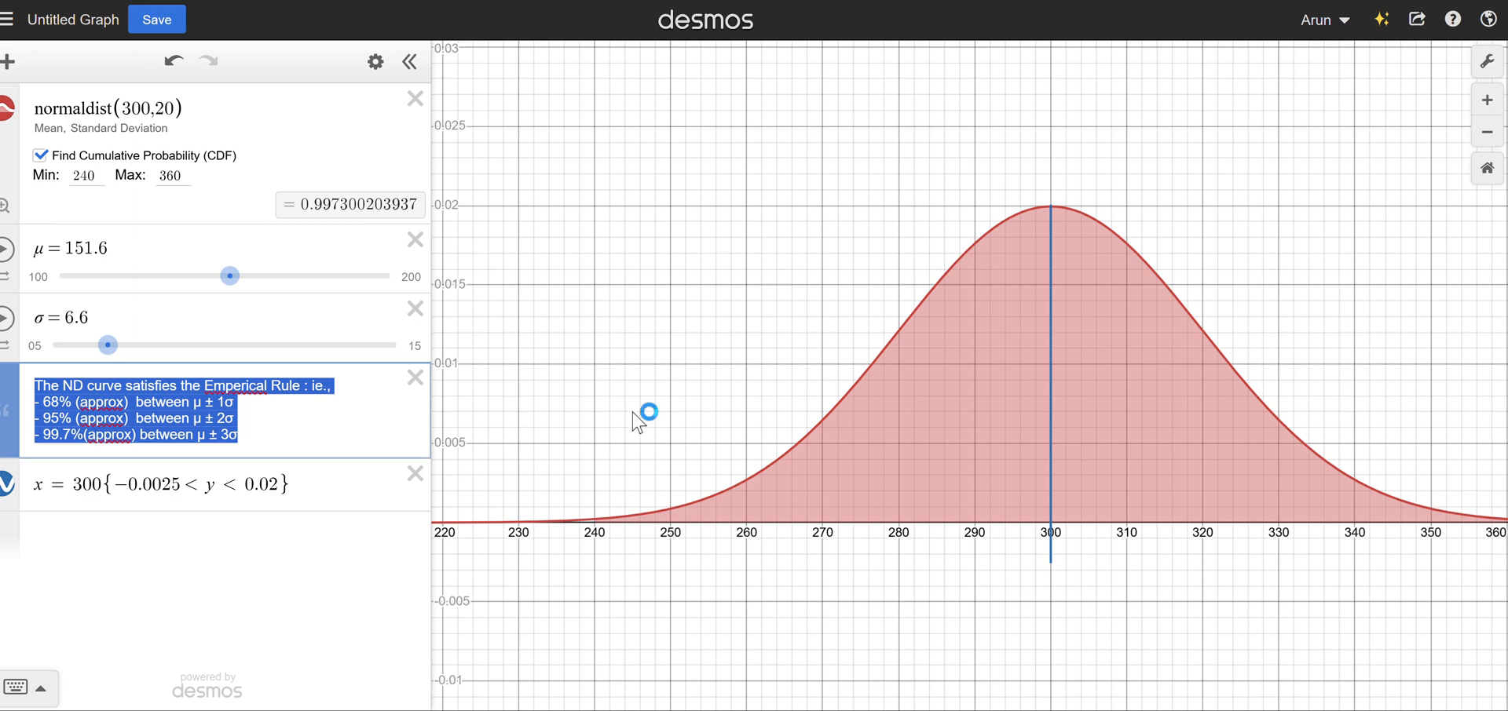
click(279, 428)
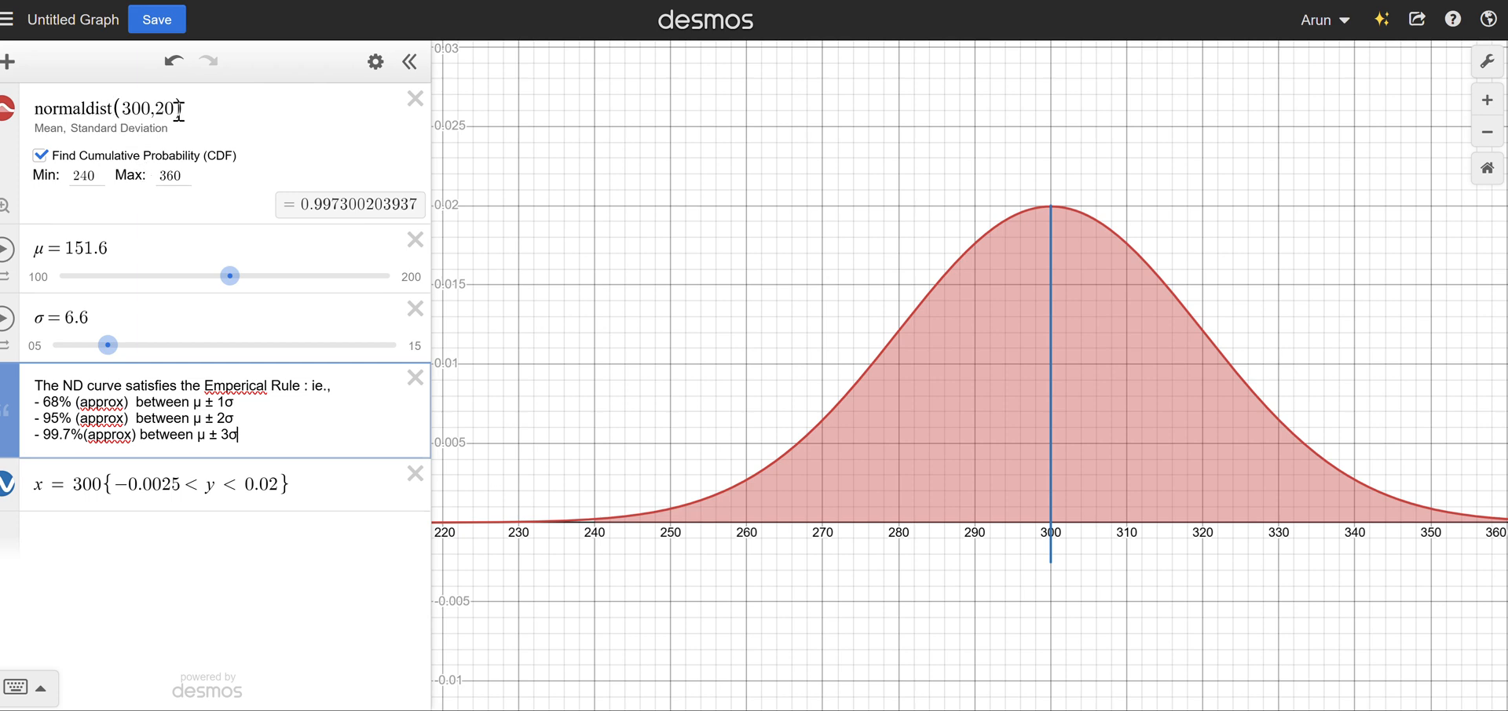
click(88, 175)
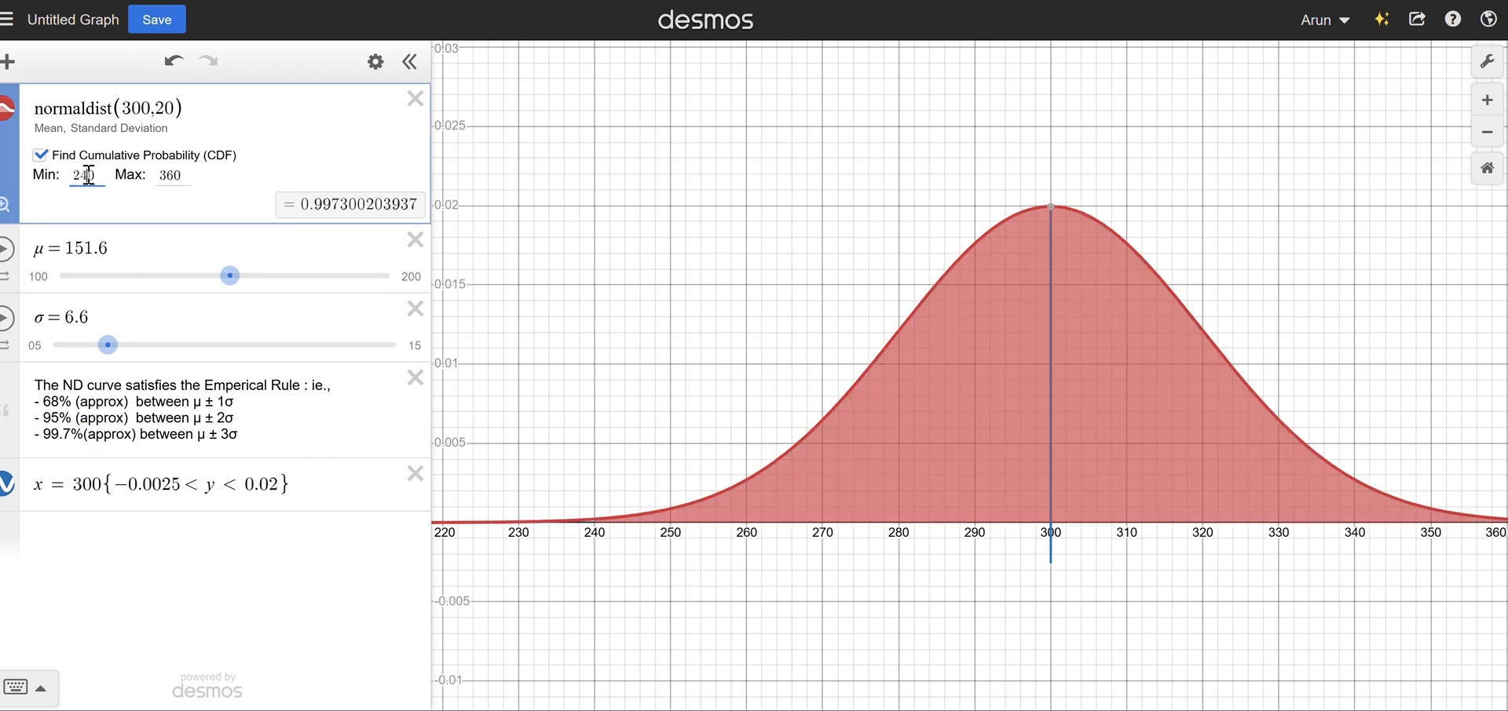
click(169, 175)
drag(44, 402, 267, 442)
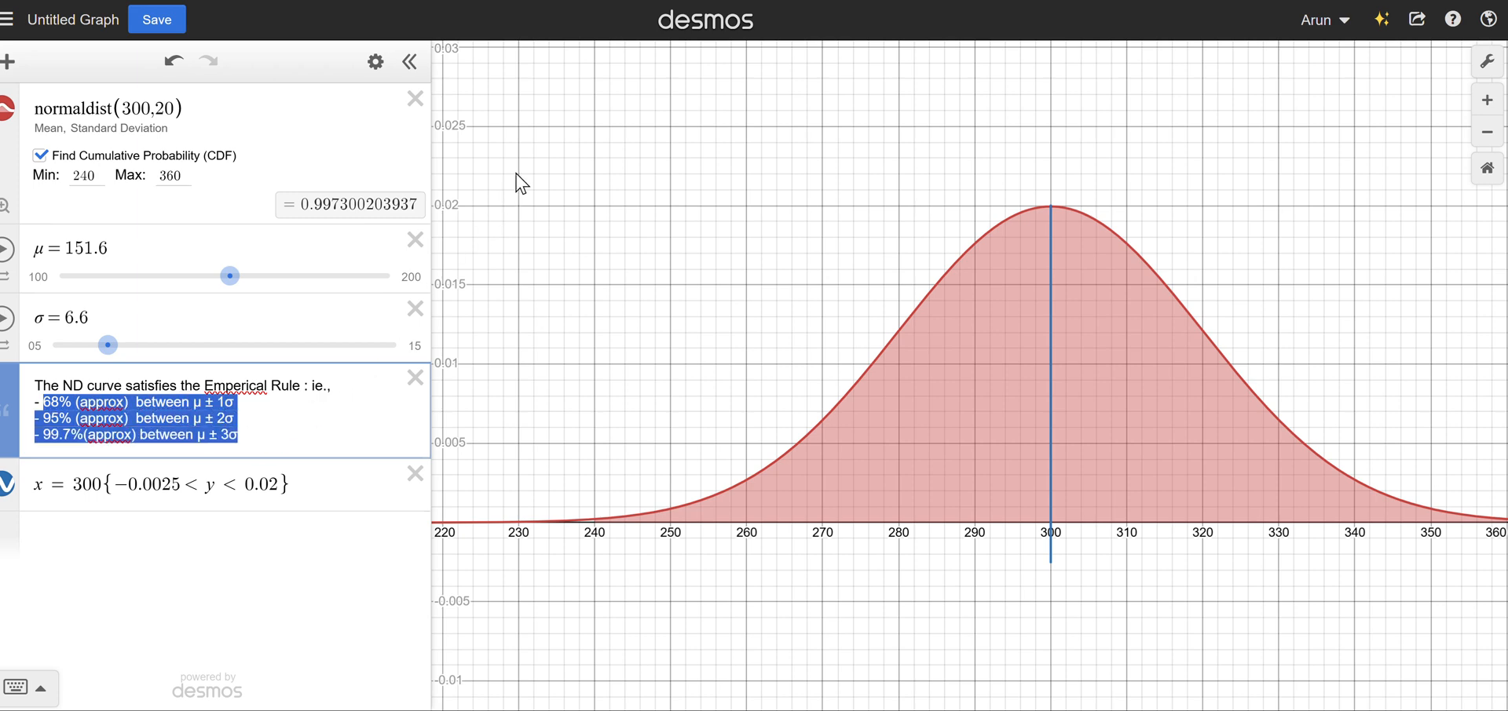